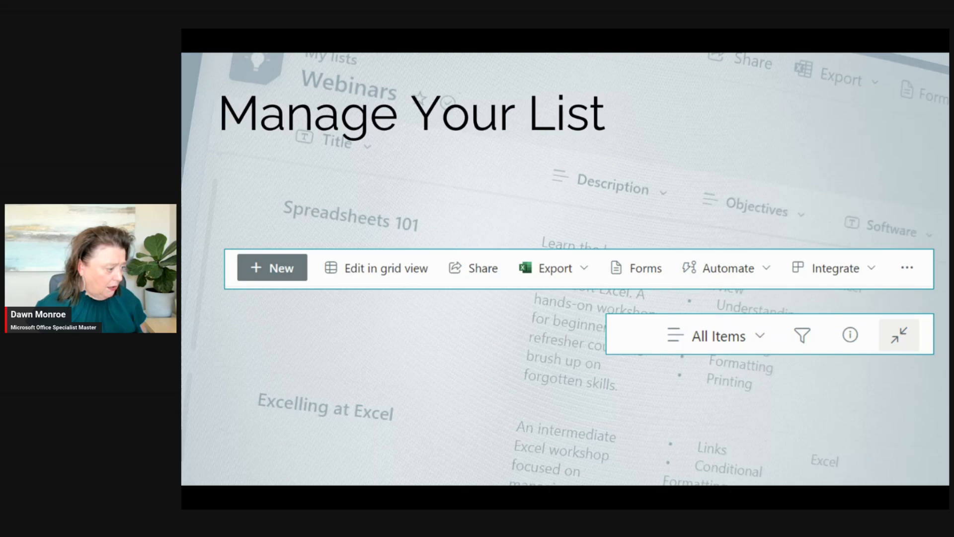
- Switch to SharePoint in Chrome and look through the Microsoft 365 apps, My Sites, My News, My Files and My Lists, ending on the start page
key(alt+Tab)
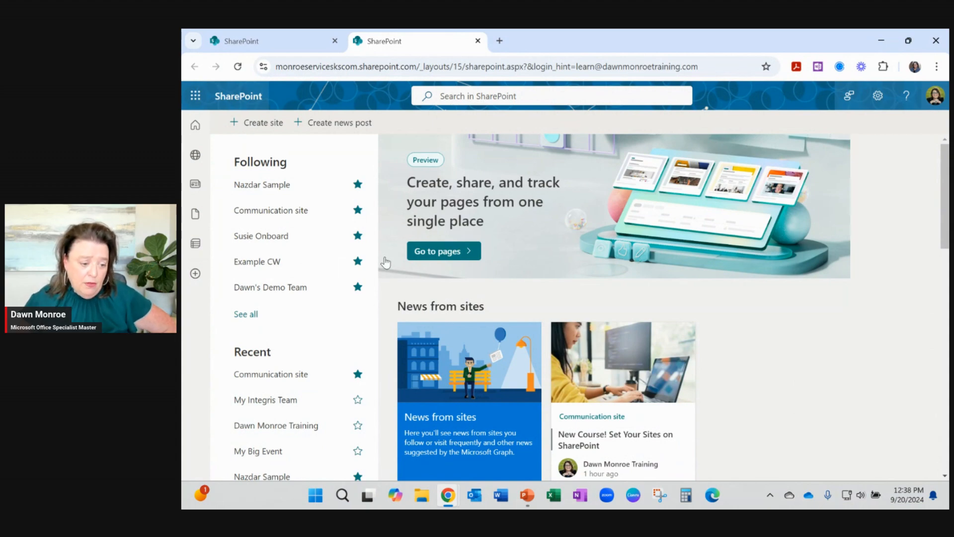
click(197, 97)
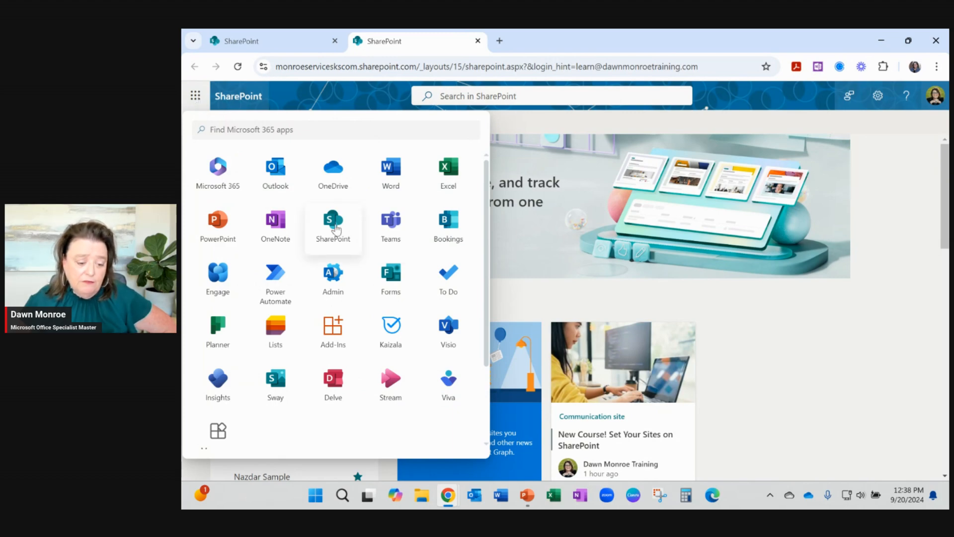
click(196, 97)
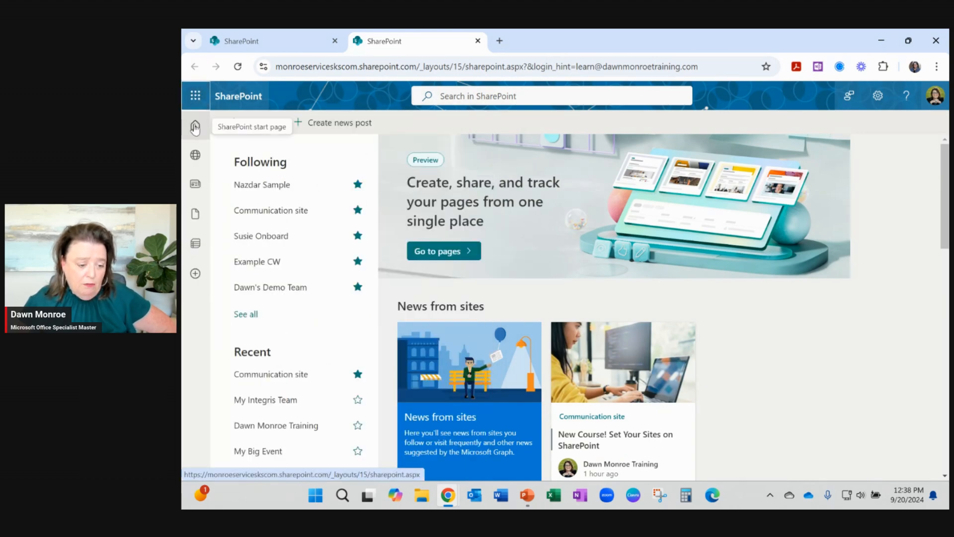
click(195, 155)
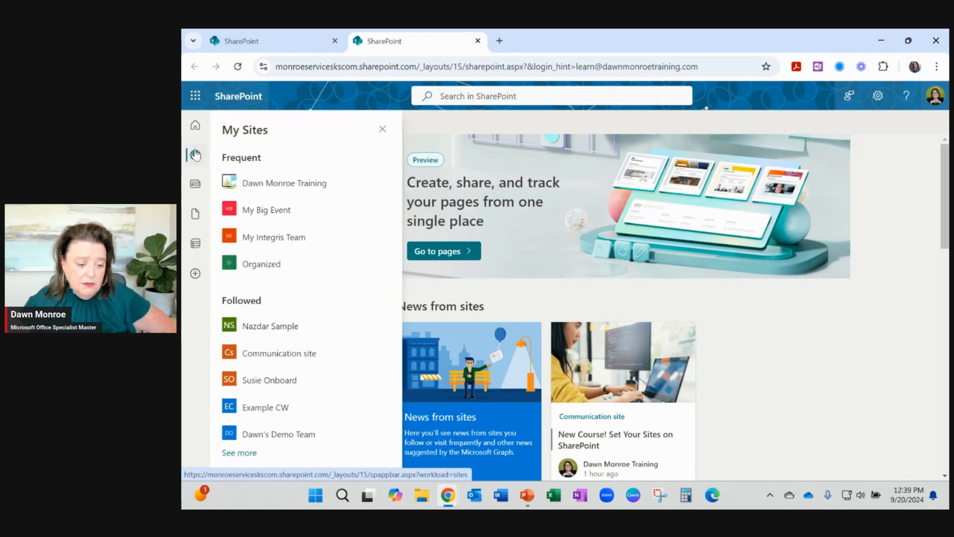
click(193, 185)
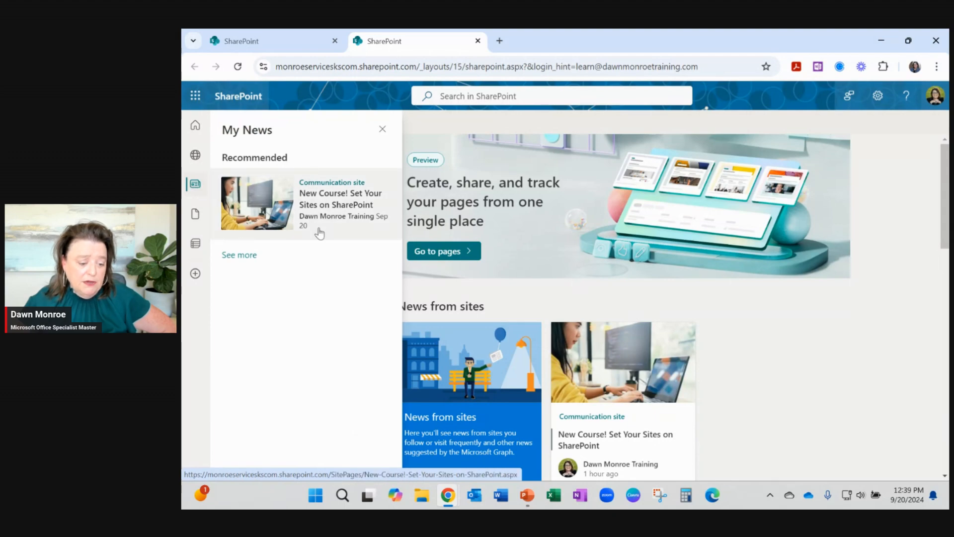
click(196, 221)
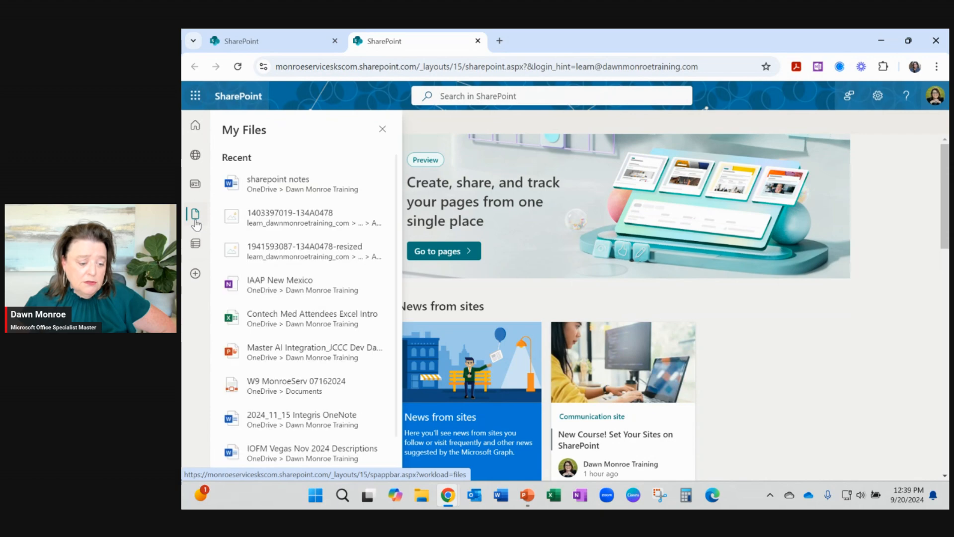
click(196, 245)
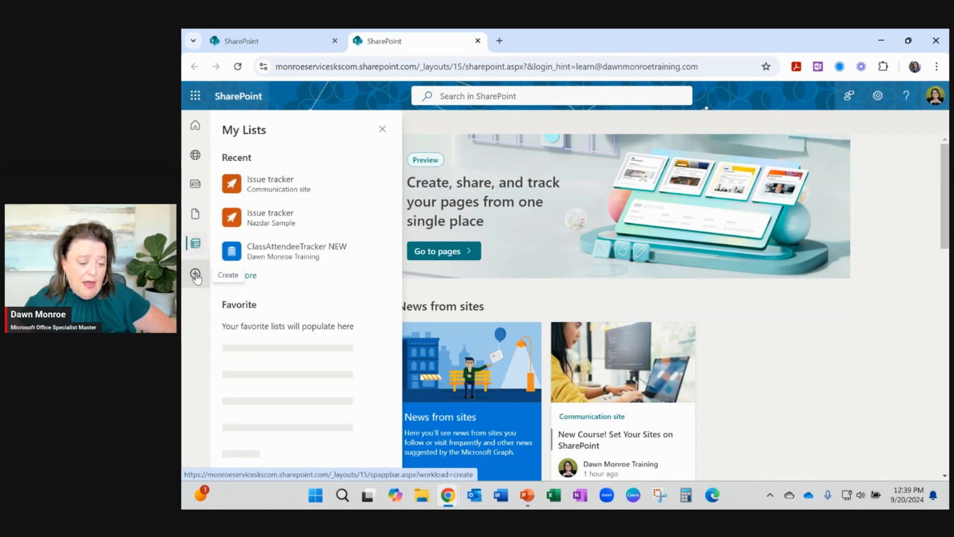
click(194, 129)
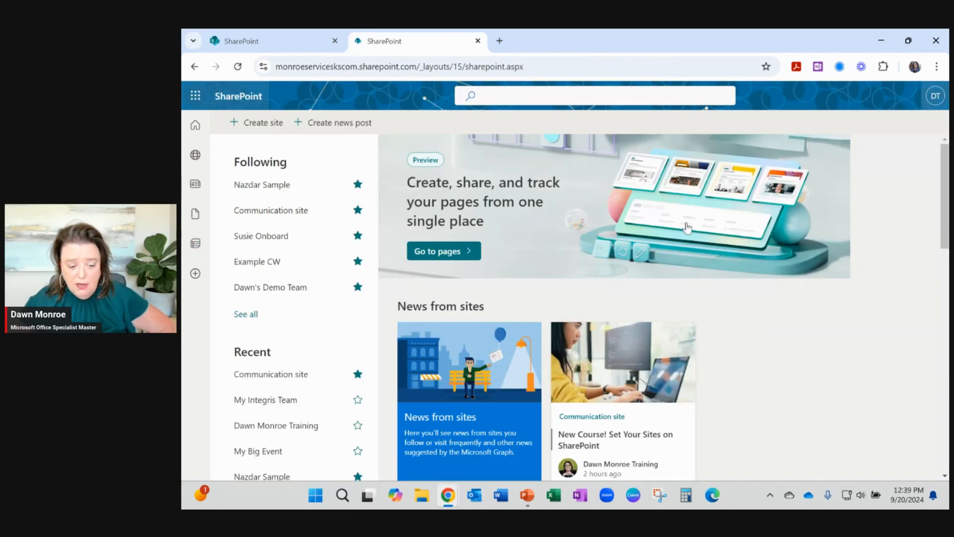
- Save the news post "New Course! Set Your Sites on SharePoint" for later from the start page
scroll(735, 320, down, 4)
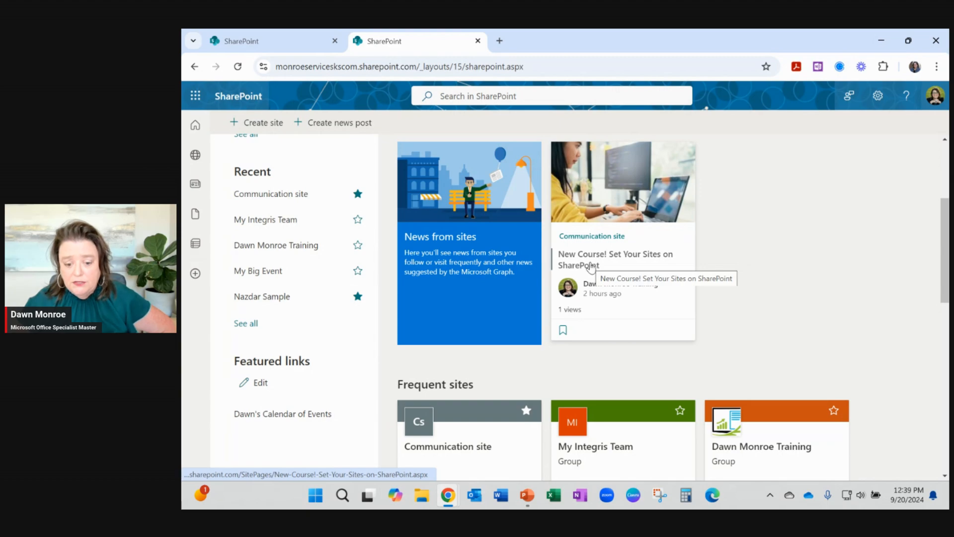
click(563, 330)
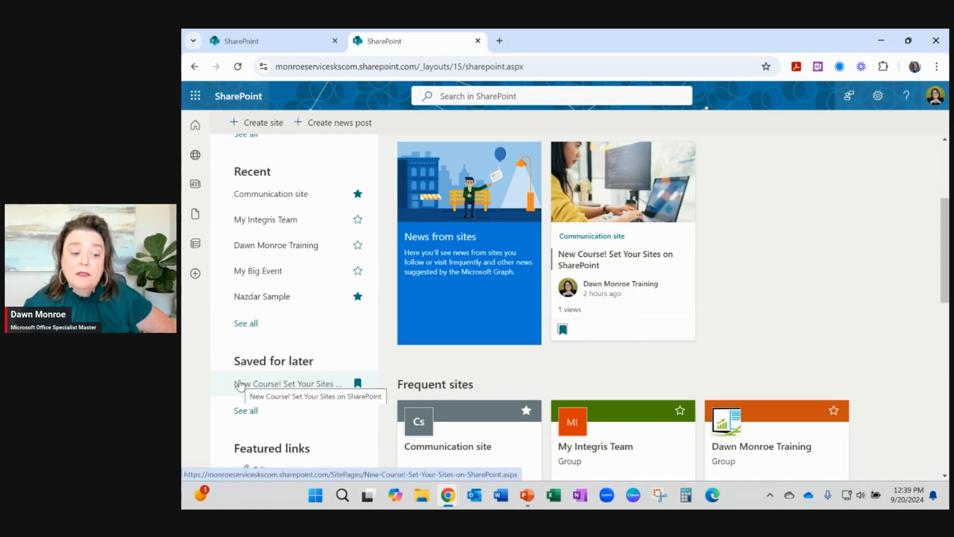
- Examine the start page's followed, recent and saved items, featured links and frequent sites
scroll(274, 301, up, 2)
scroll(274, 304, up, 1)
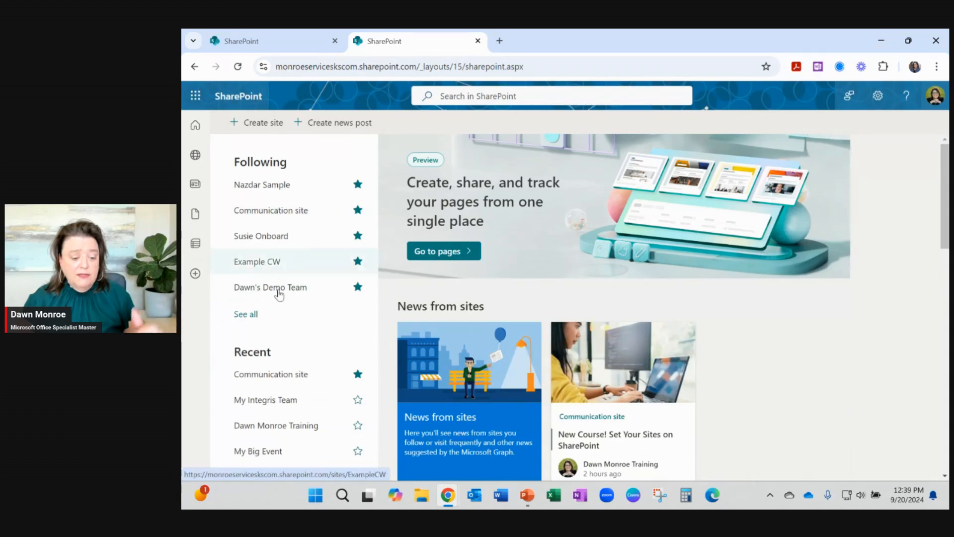
scroll(276, 304, down, 1)
scroll(298, 301, down, 1)
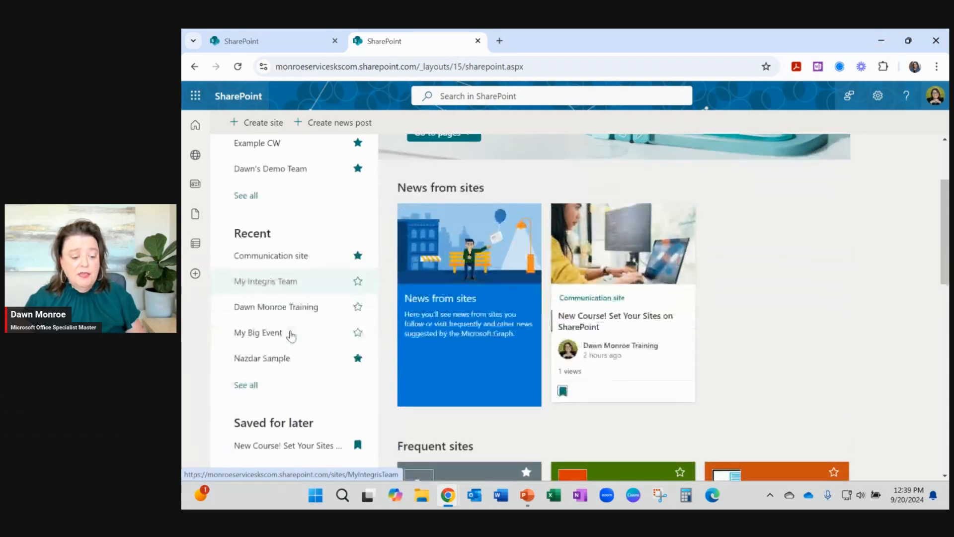
scroll(288, 312, down, 1)
scroll(288, 310, down, 2)
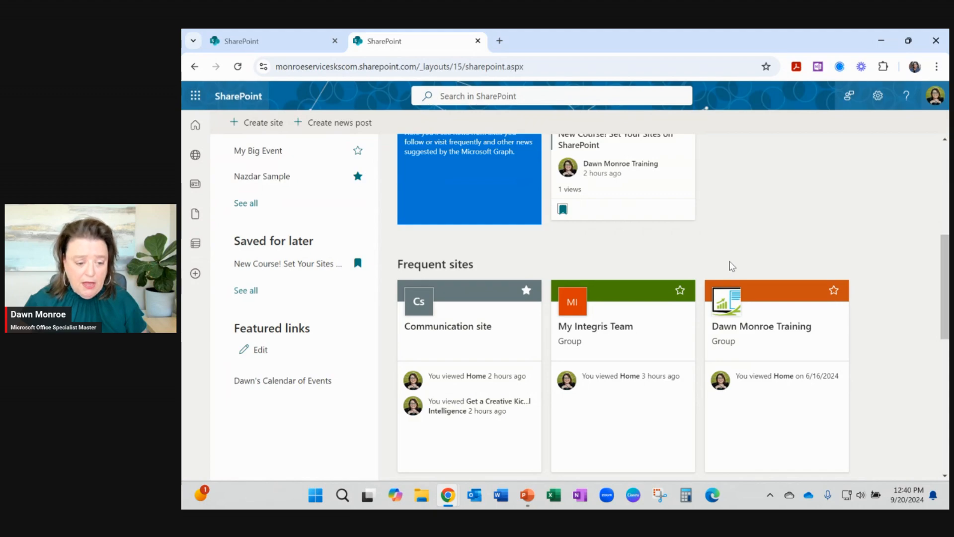
scroll(732, 266, up, 2)
scroll(732, 266, up, 4)
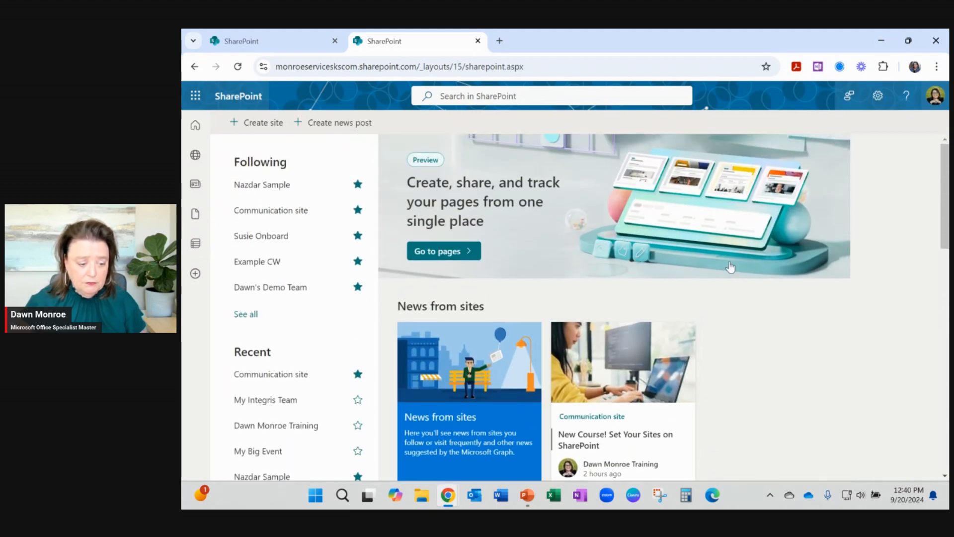
- Start creating a new site and choose Team site as the site type
click(263, 125)
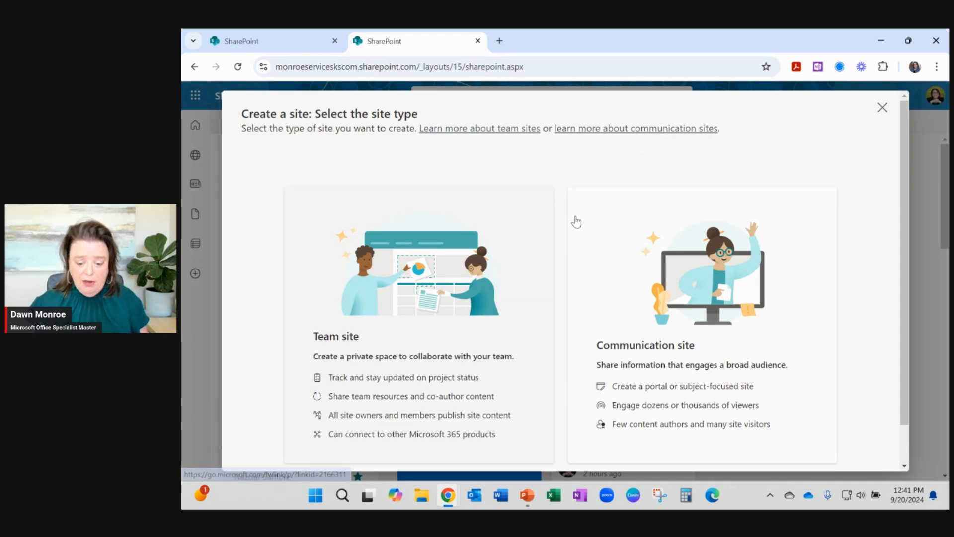
scroll(557, 283, down, 1)
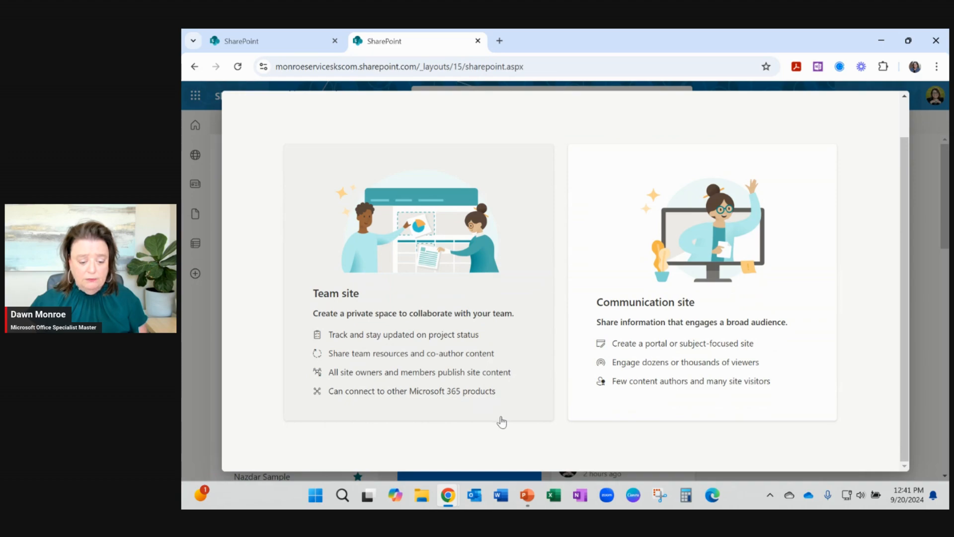
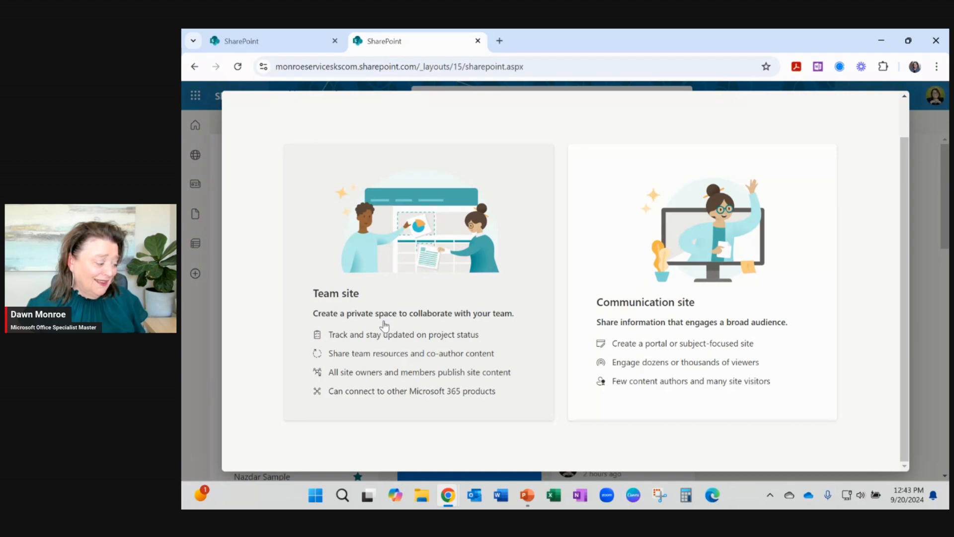
click(385, 323)
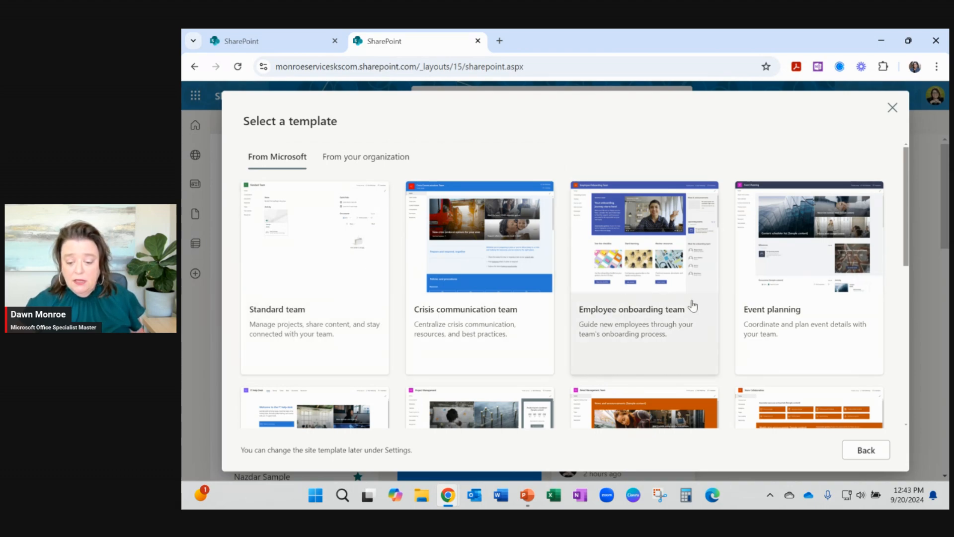
- Browse the team site templates from Microsoft and those from the organization
scroll(711, 315, down, 4)
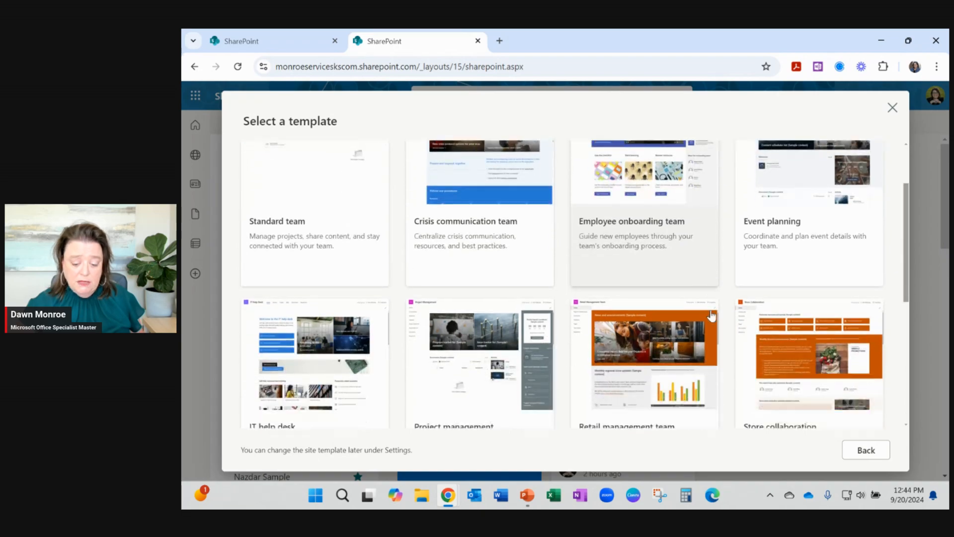
scroll(711, 316, down, 3)
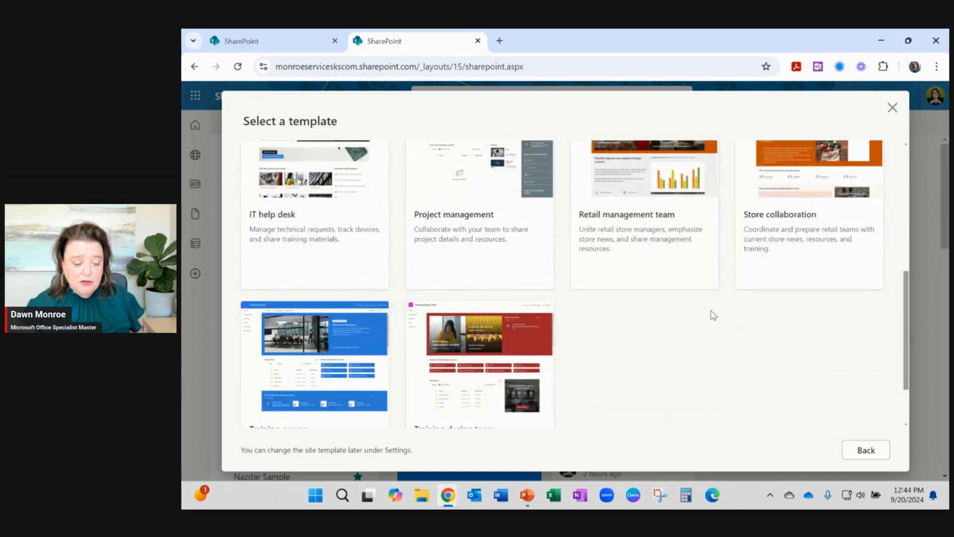
scroll(714, 315, up, 6)
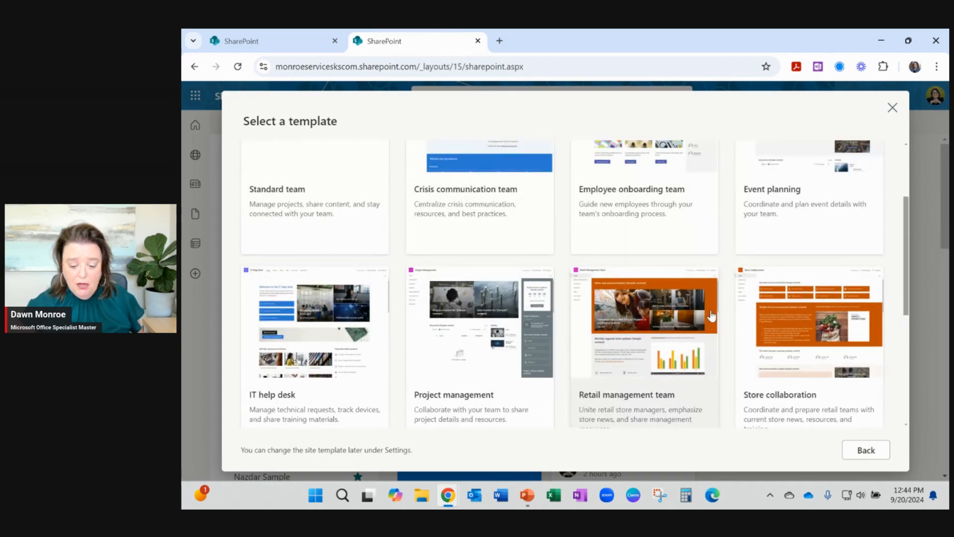
scroll(711, 315, up, 2)
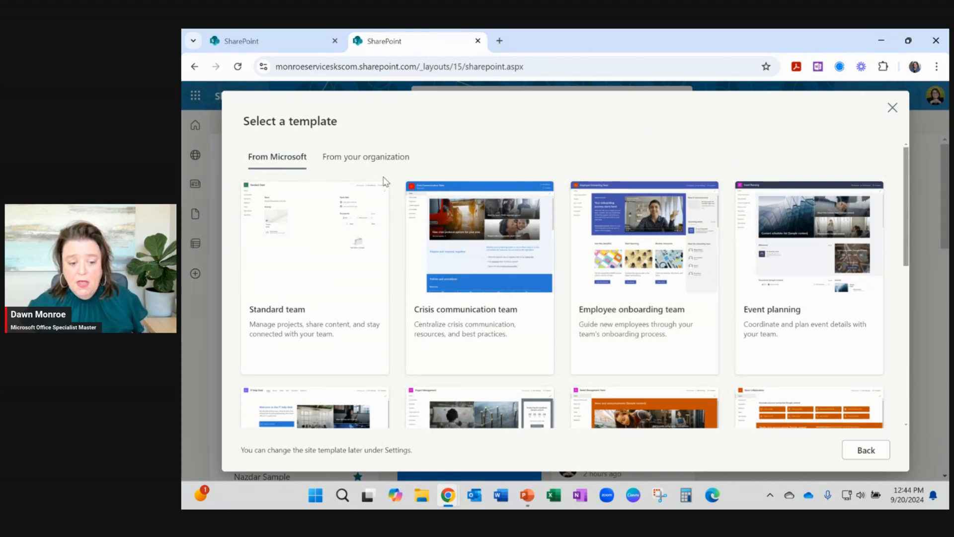
click(372, 157)
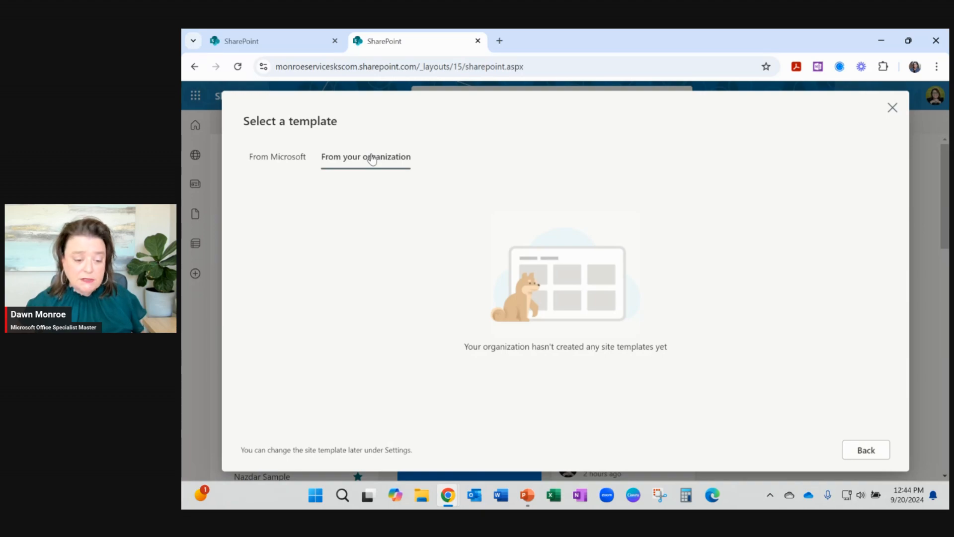
click(261, 163)
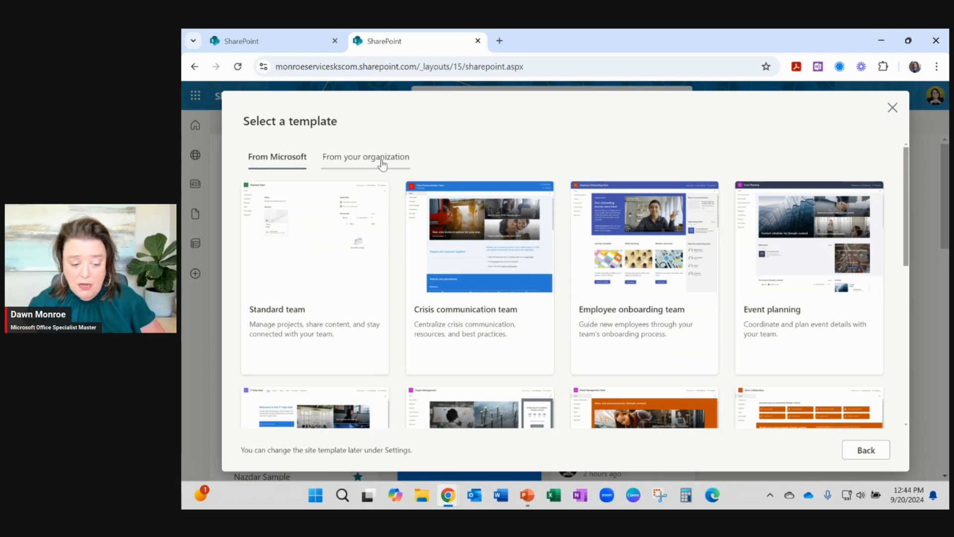
- Preview the Event planning template's capabilities and included content, and use it for the new team site
click(790, 301)
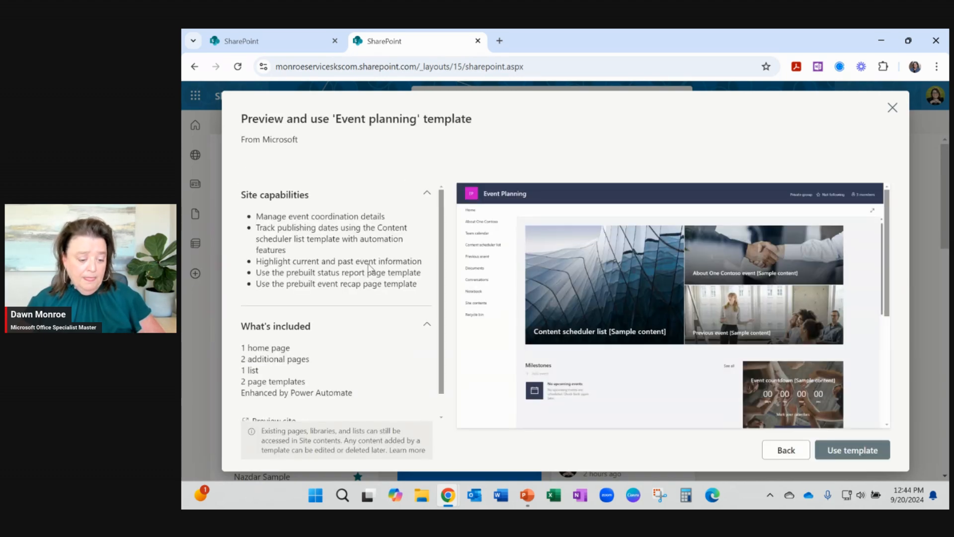
scroll(284, 247, down, 1)
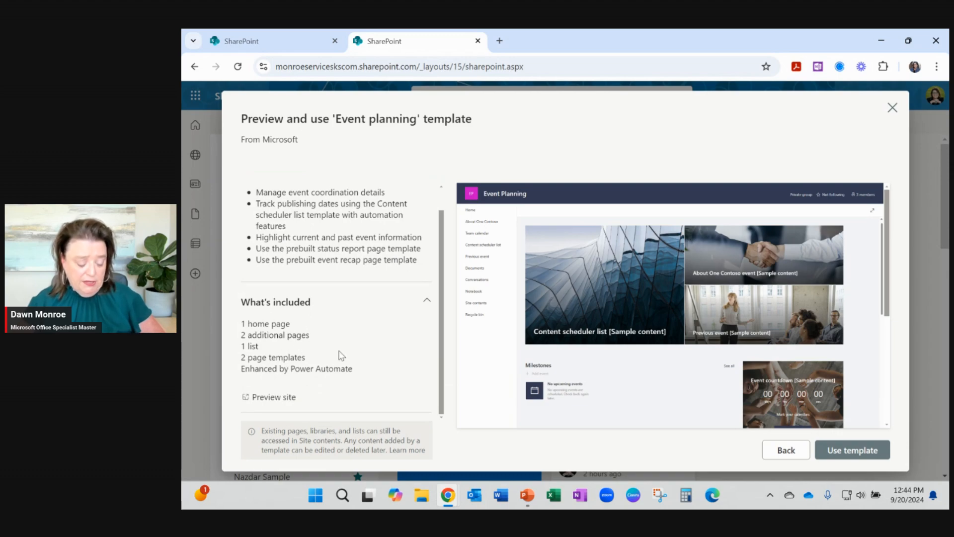
scroll(339, 347, up, 1)
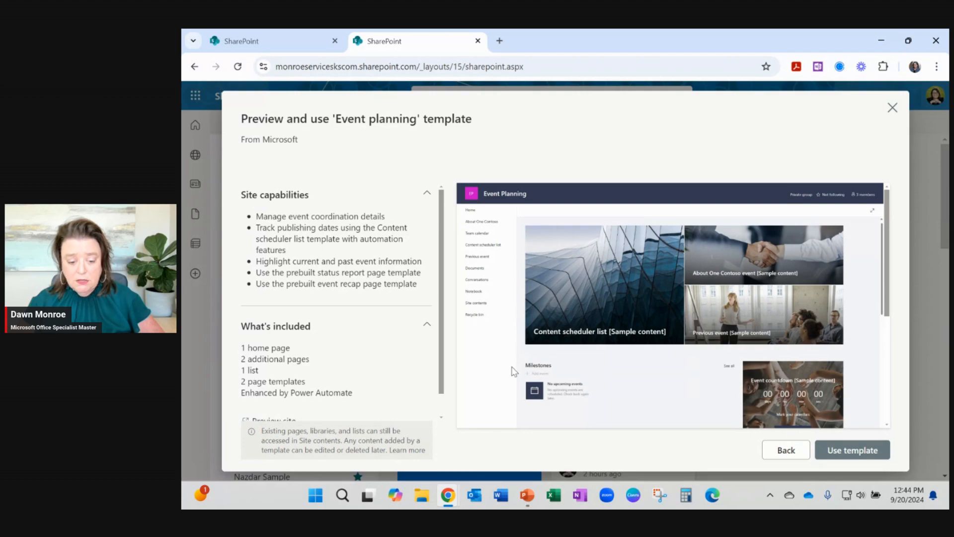
click(853, 455)
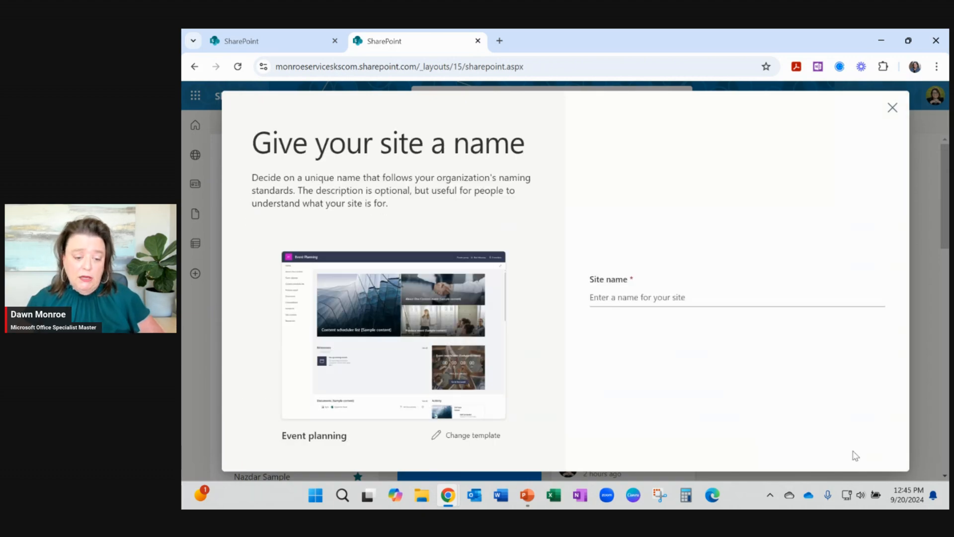
- Name the site "Sample for Integris" and continue to the language and privacy options
click(646, 297)
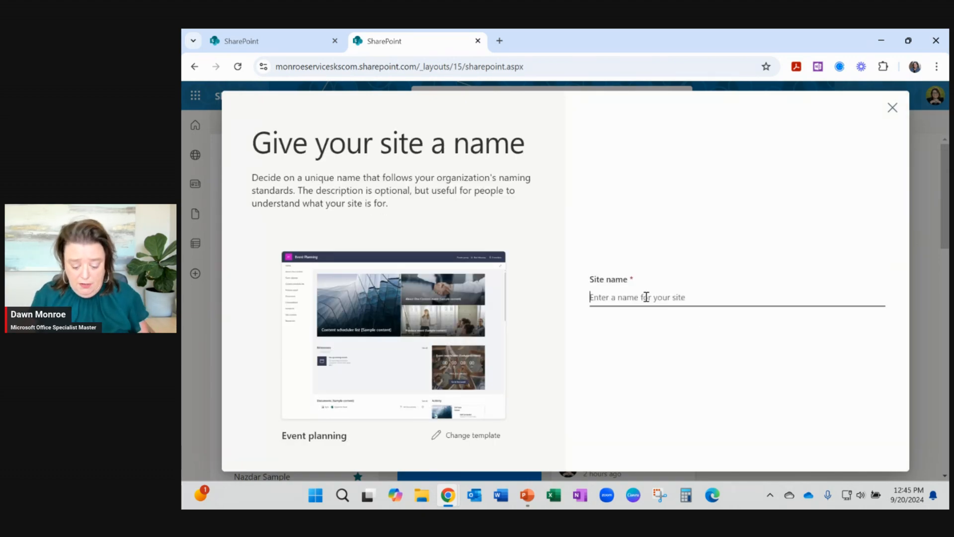
text(Sample for Int)
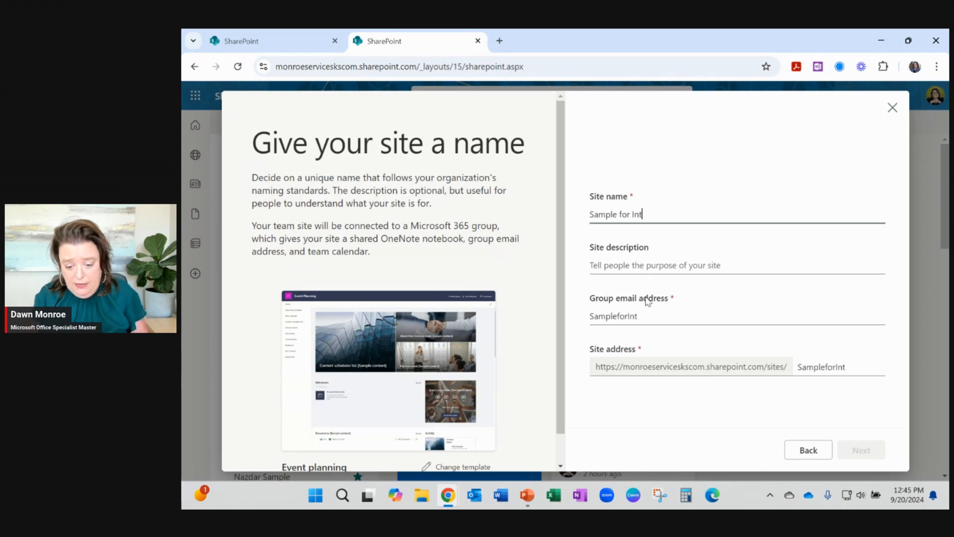
text(egris)
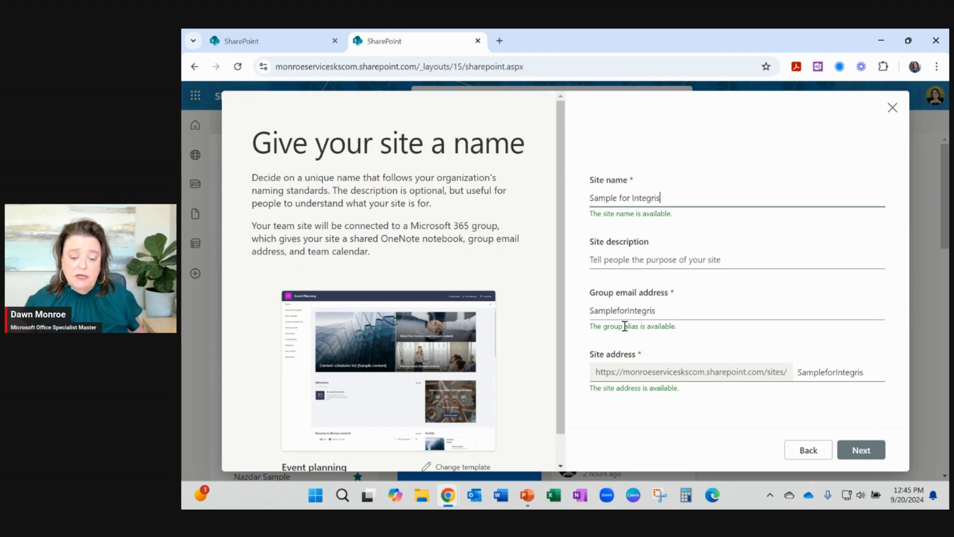
click(864, 450)
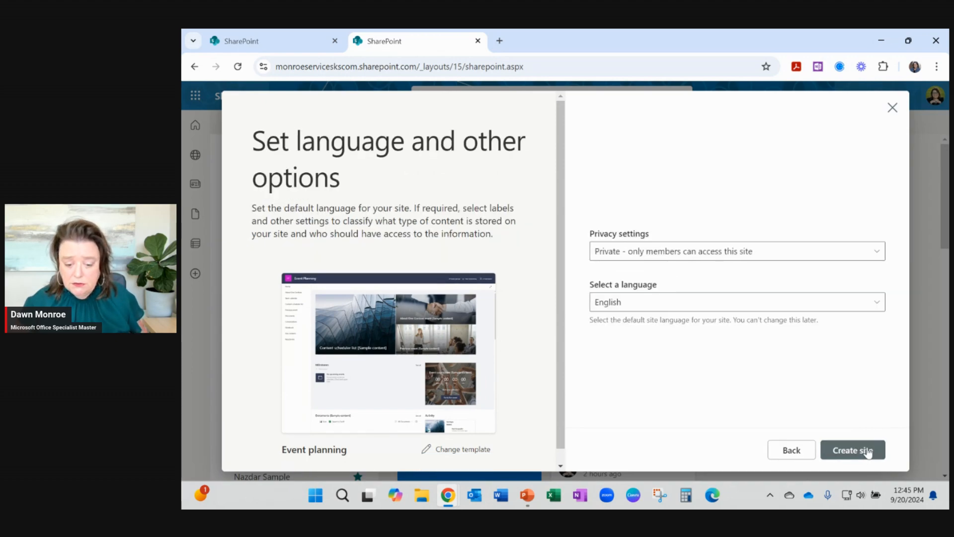
- Review the privacy choices, keep the site private to members with English as its language, and create it
click(875, 252)
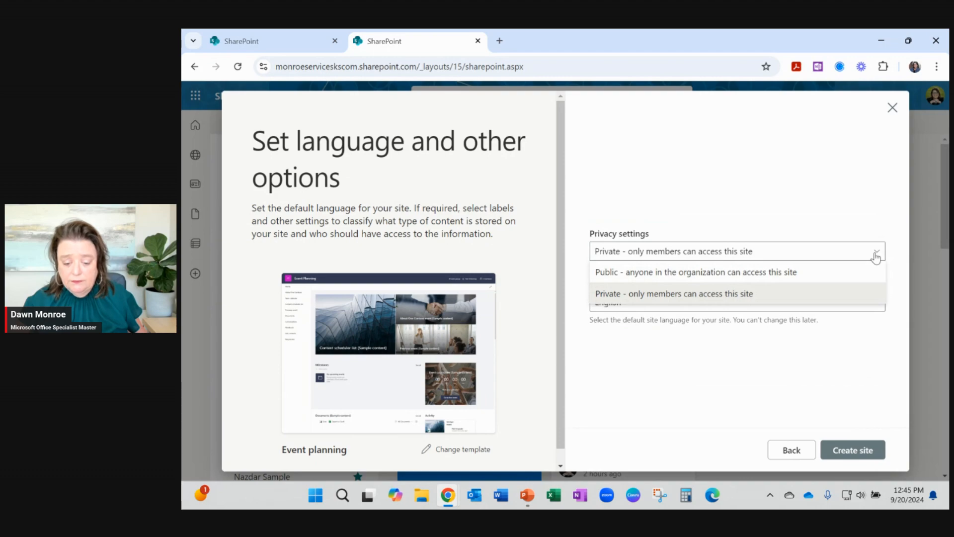
click(875, 255)
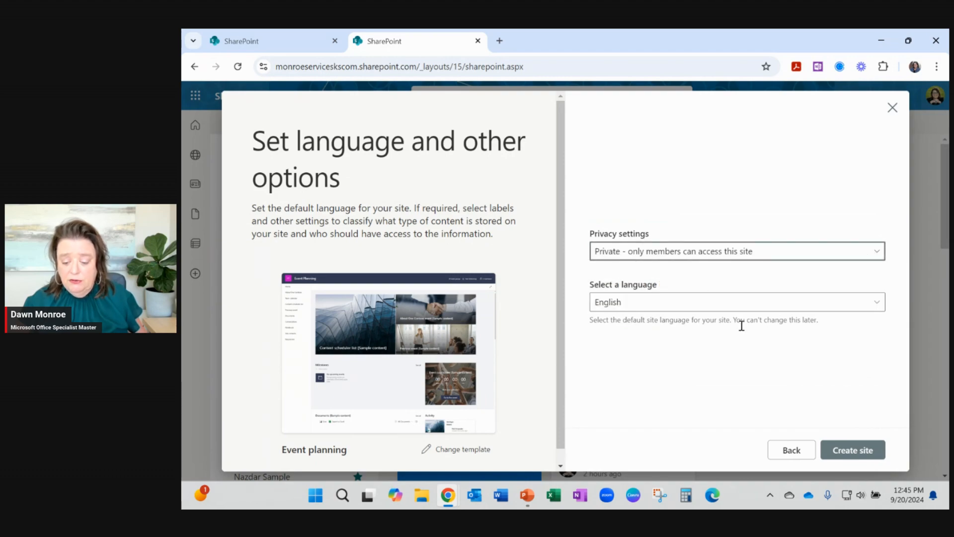
click(848, 451)
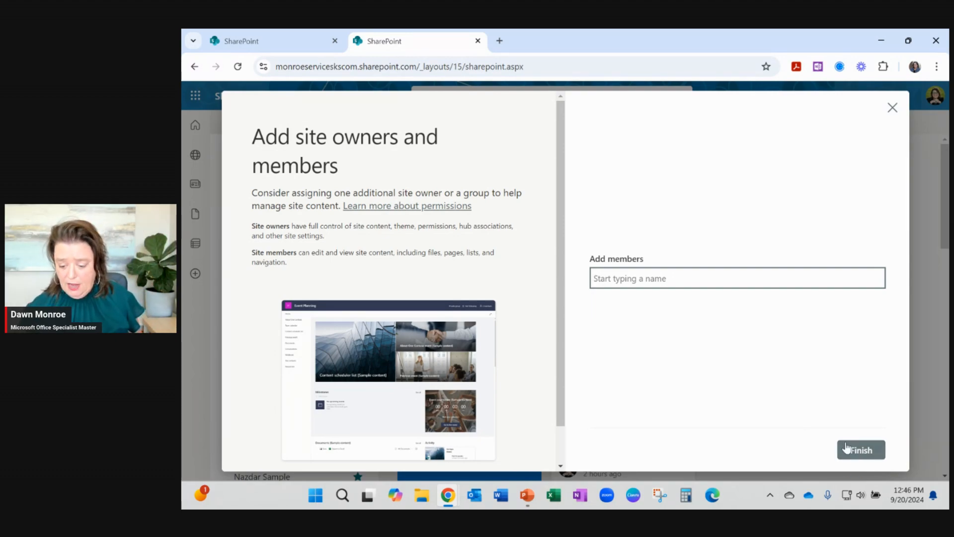
- Finish creating the team site without adding members, and review its suggested next steps
click(861, 450)
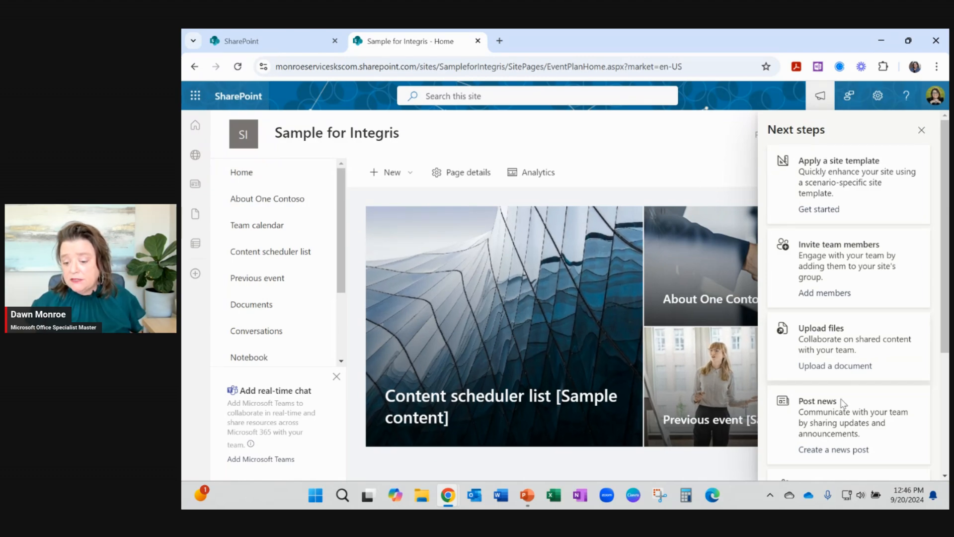
scroll(855, 342, down, 4)
scroll(854, 342, up, 4)
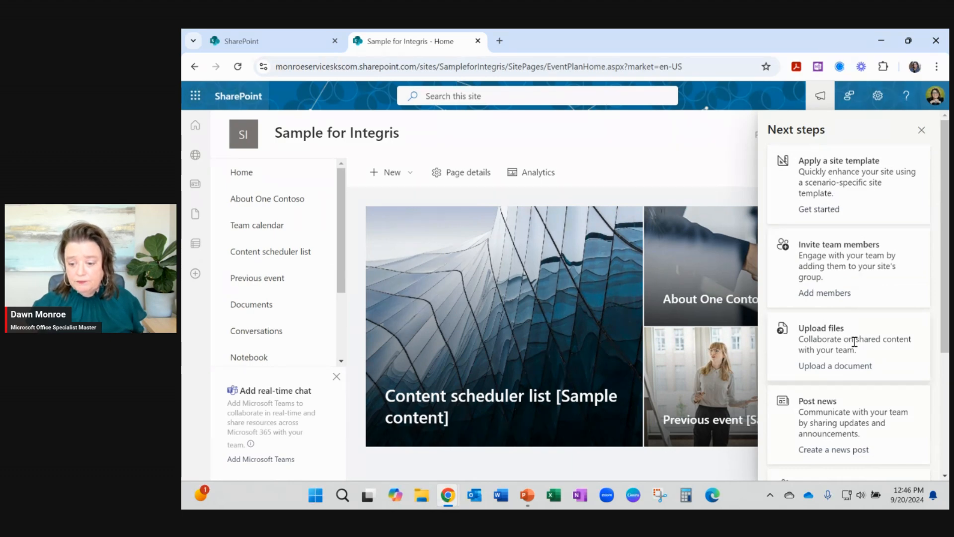
click(921, 133)
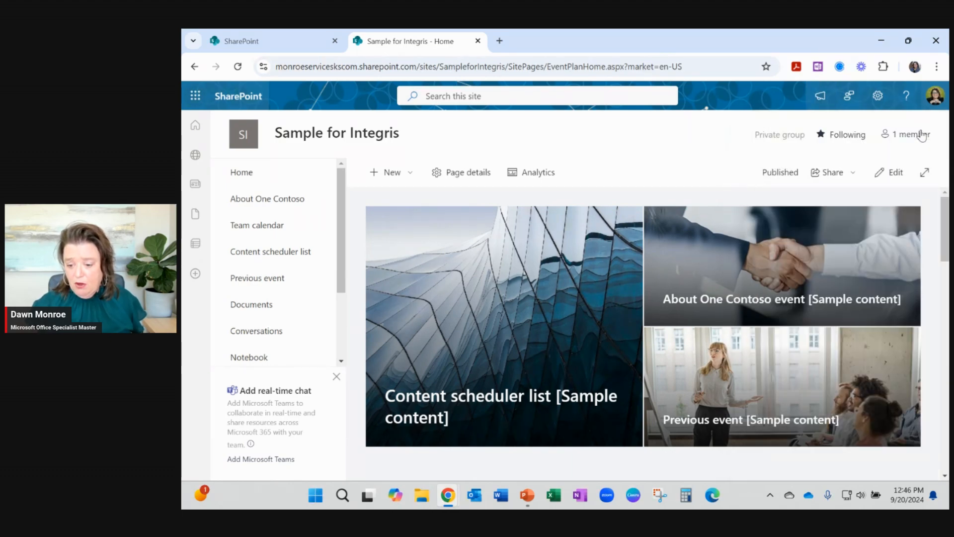
click(820, 97)
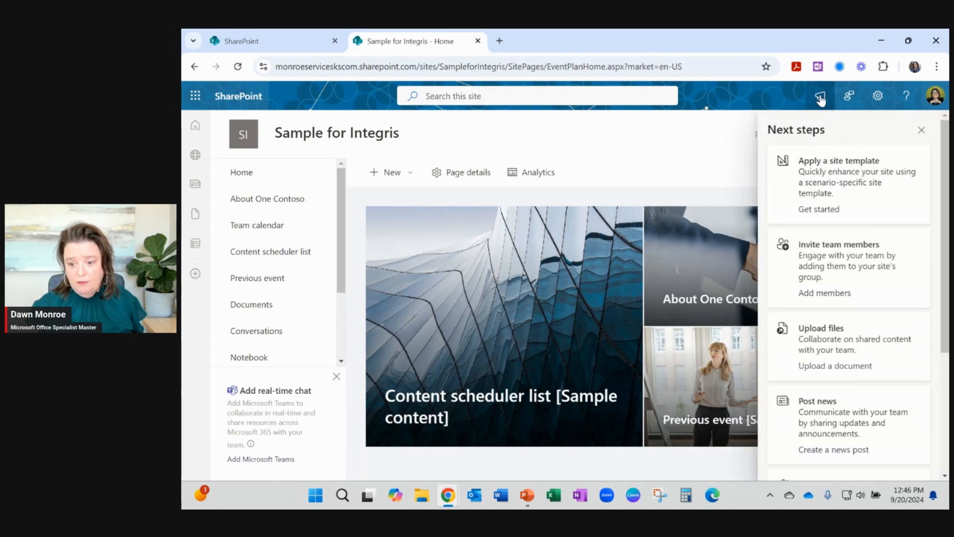
click(820, 99)
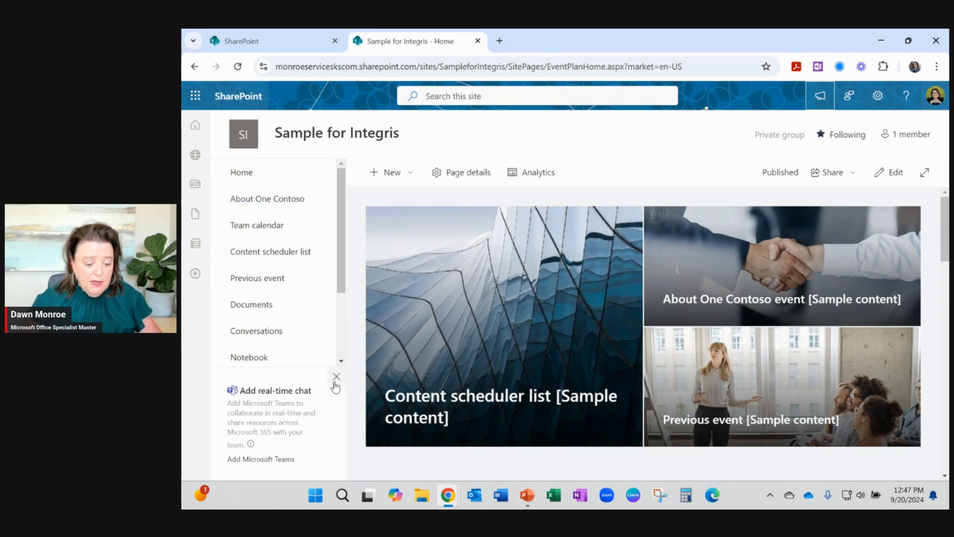
- Look through the site's Home, About One Contoso and Team calendar pages, and return to the site's home page
click(252, 175)
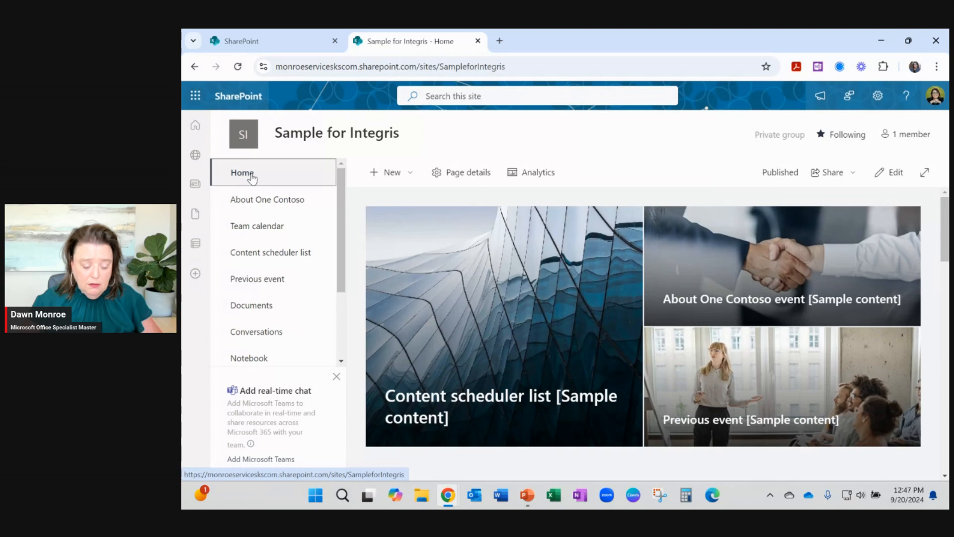
click(264, 203)
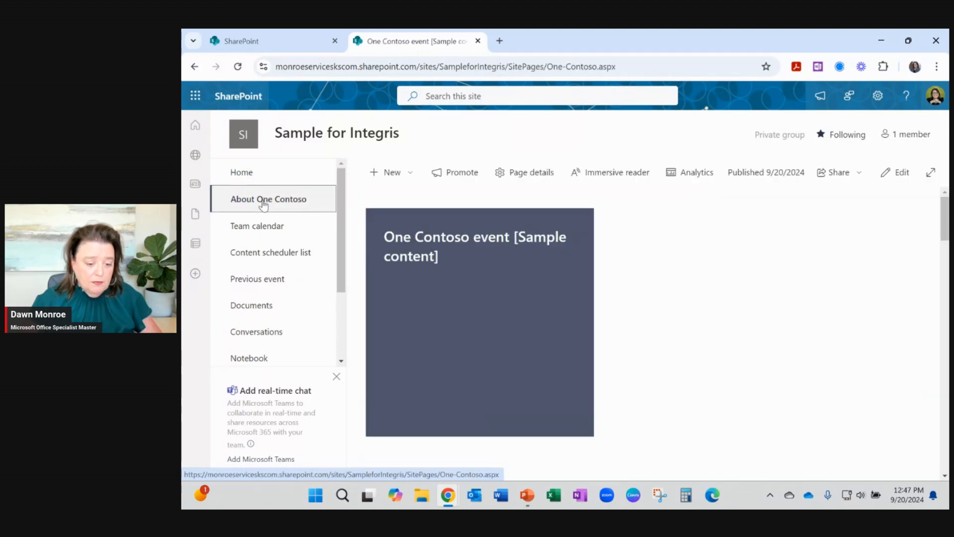
click(258, 228)
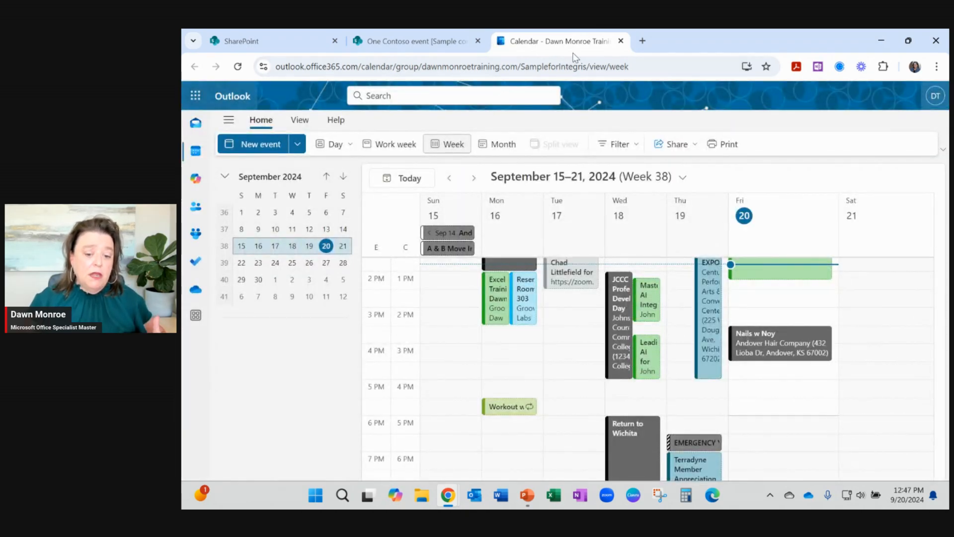
click(422, 40)
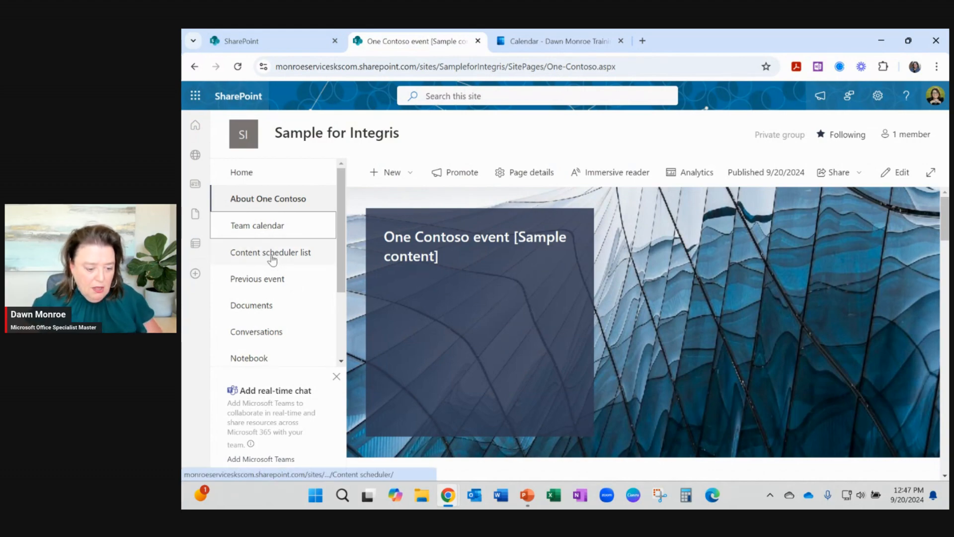
click(242, 175)
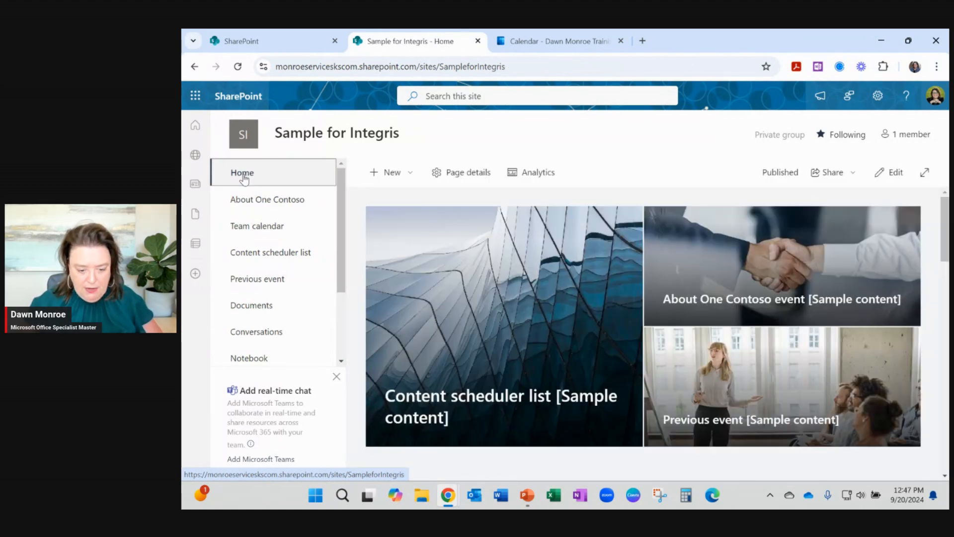
- Review the kinds of content that can be added to the site and the home page's details
click(410, 174)
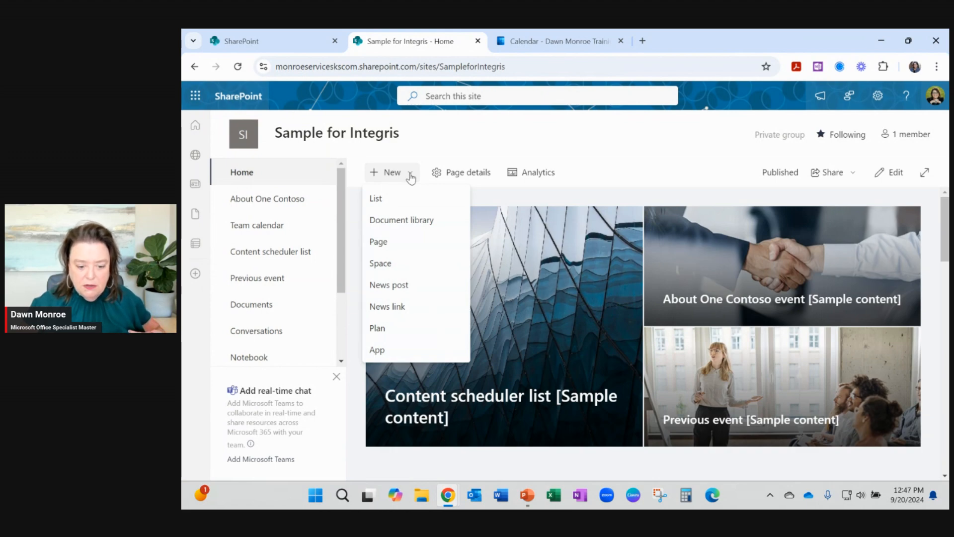
click(480, 179)
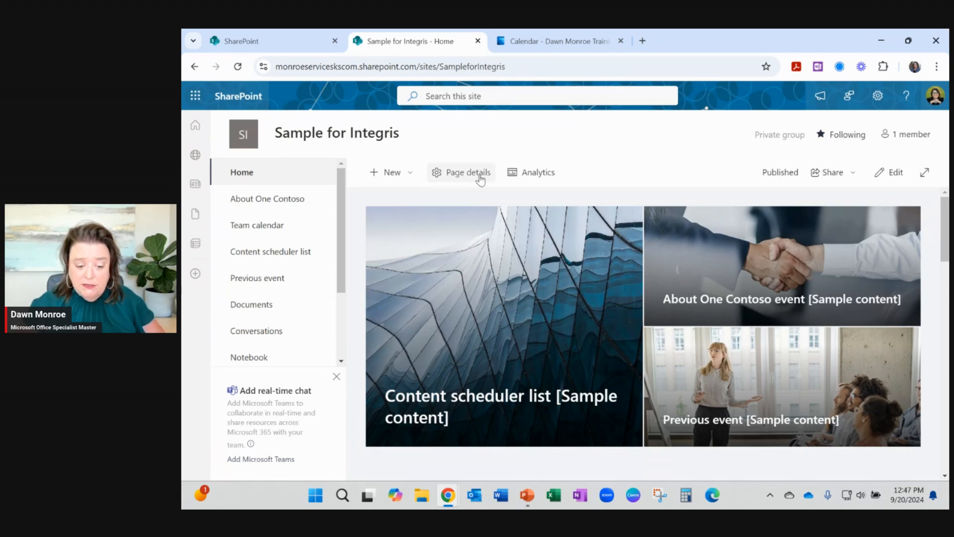
click(480, 179)
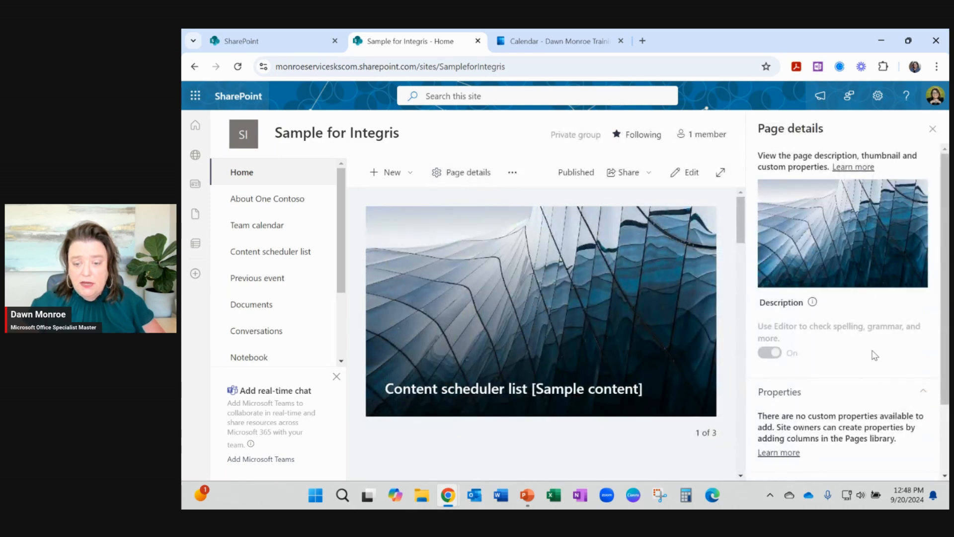
scroll(875, 354, down, 2)
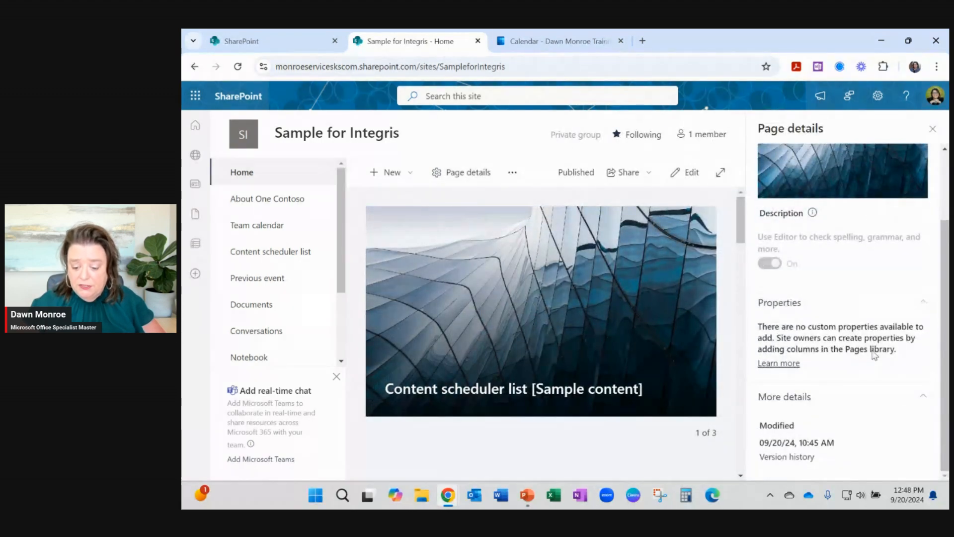
scroll(875, 354, up, 2)
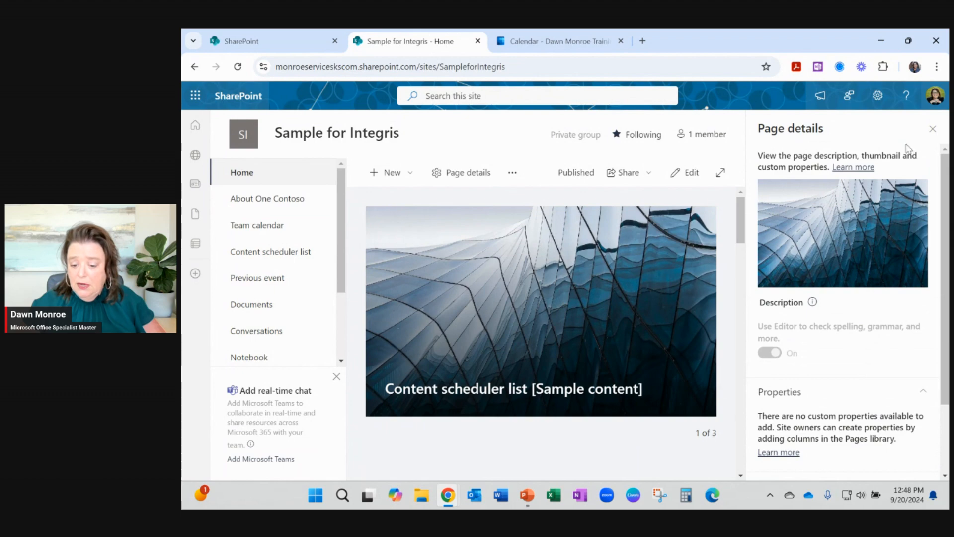
click(934, 129)
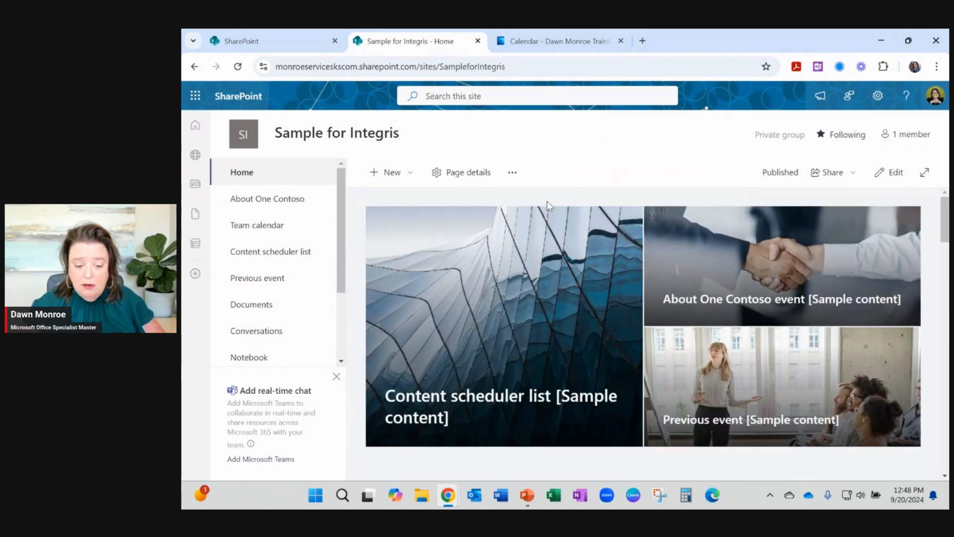
- Check the home page's additional commands and its sharing options
click(513, 173)
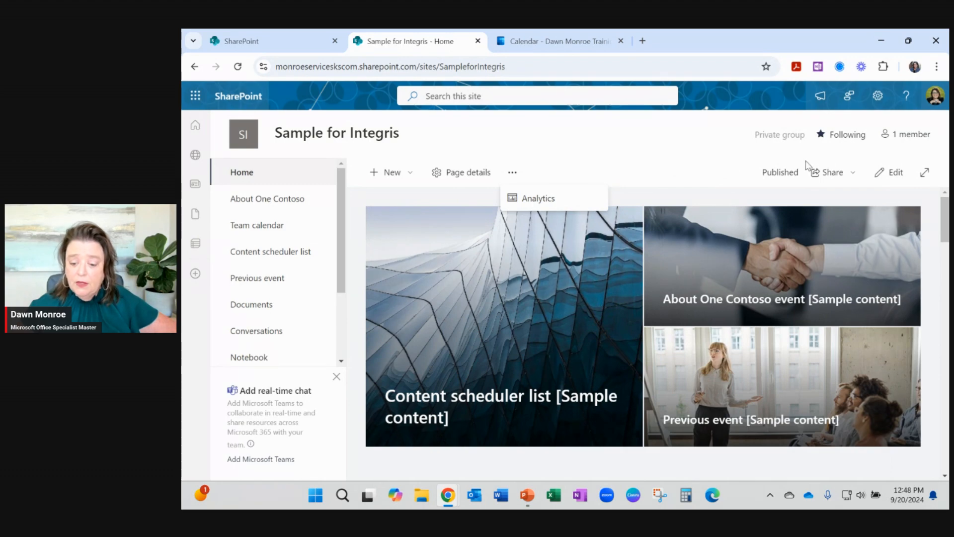
click(851, 174)
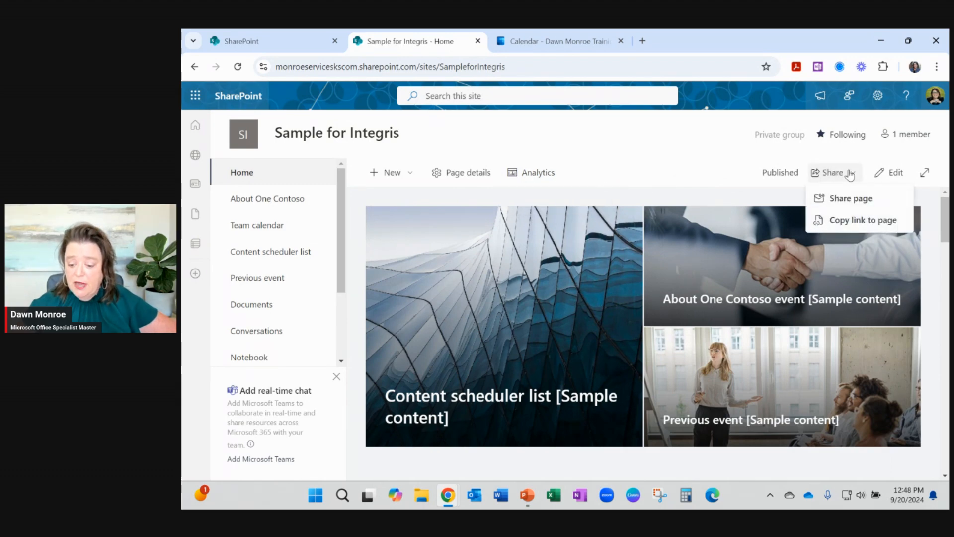
click(850, 174)
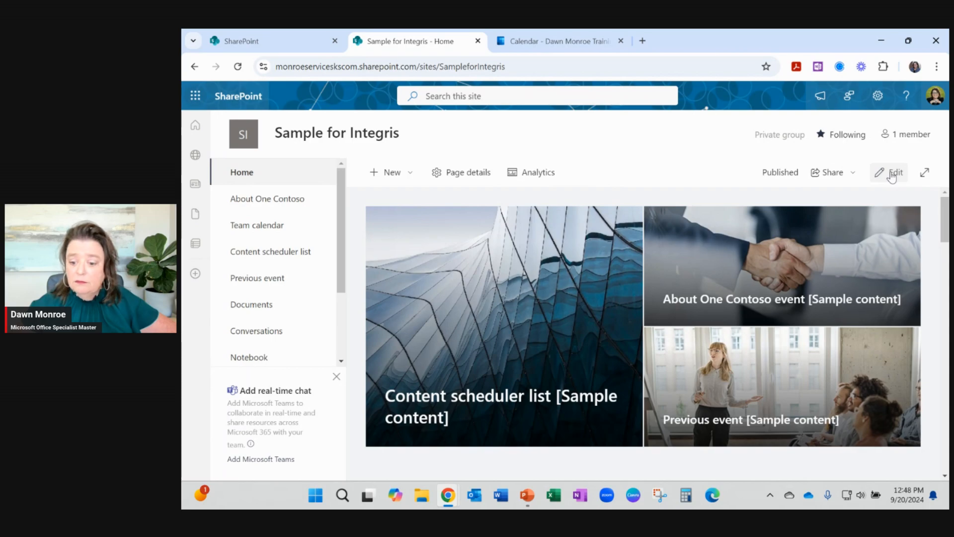
- Open the home page for editing and select the Hero web part to view its Tiles and Layers layout choices
click(892, 175)
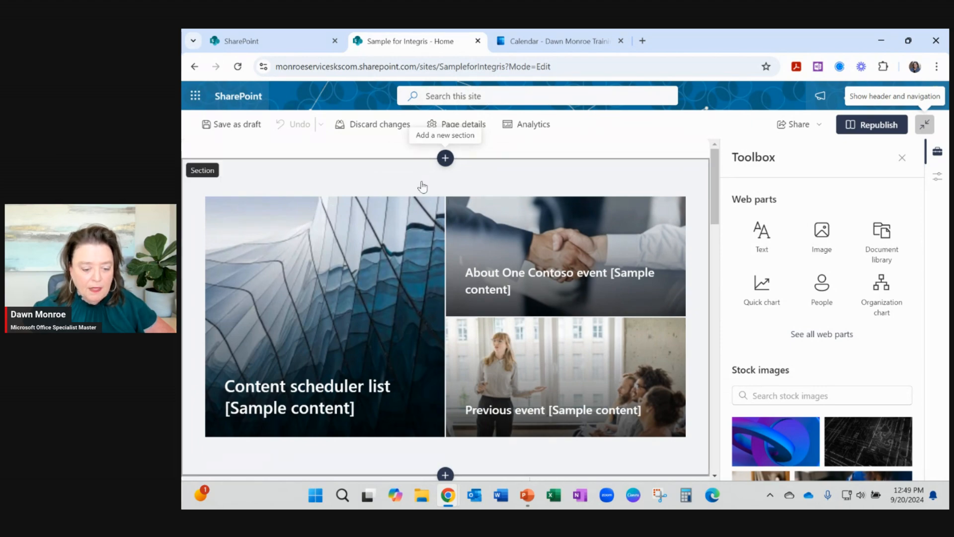
click(373, 207)
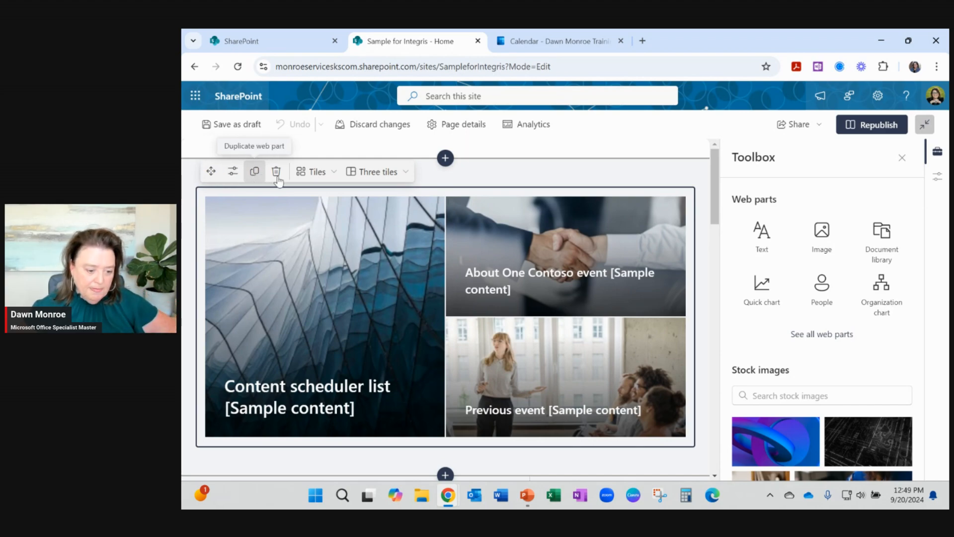
click(329, 174)
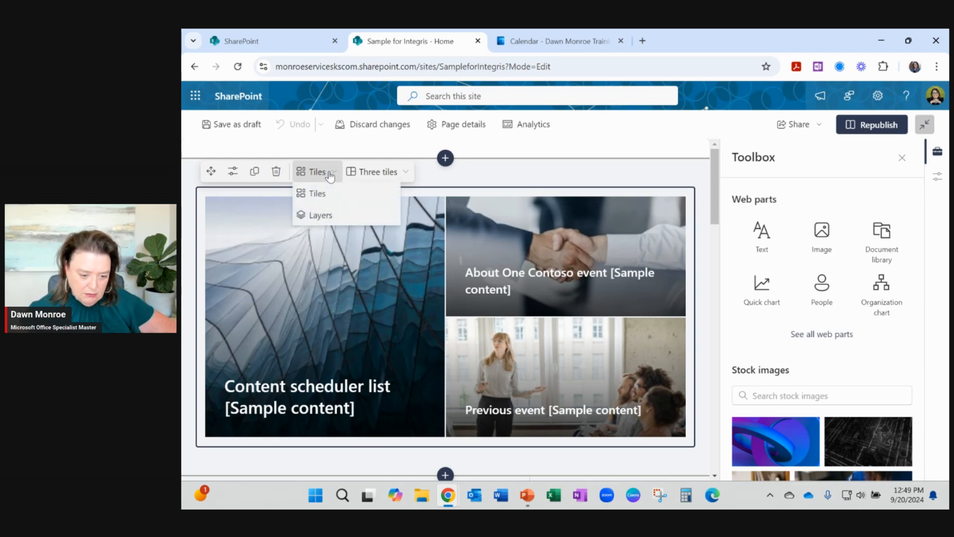
- Try the two-tile arrangement on the Hero web part, and restore three tiles
click(396, 174)
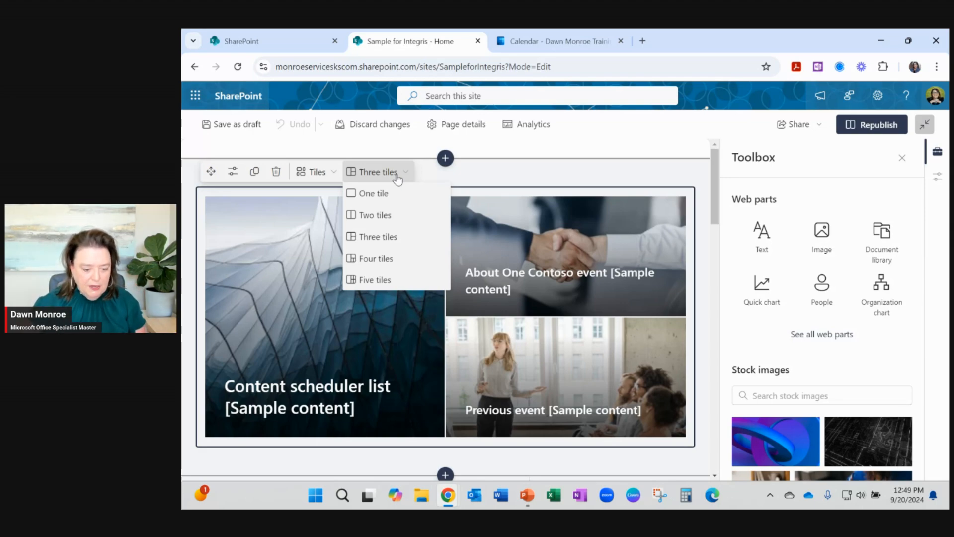
click(387, 221)
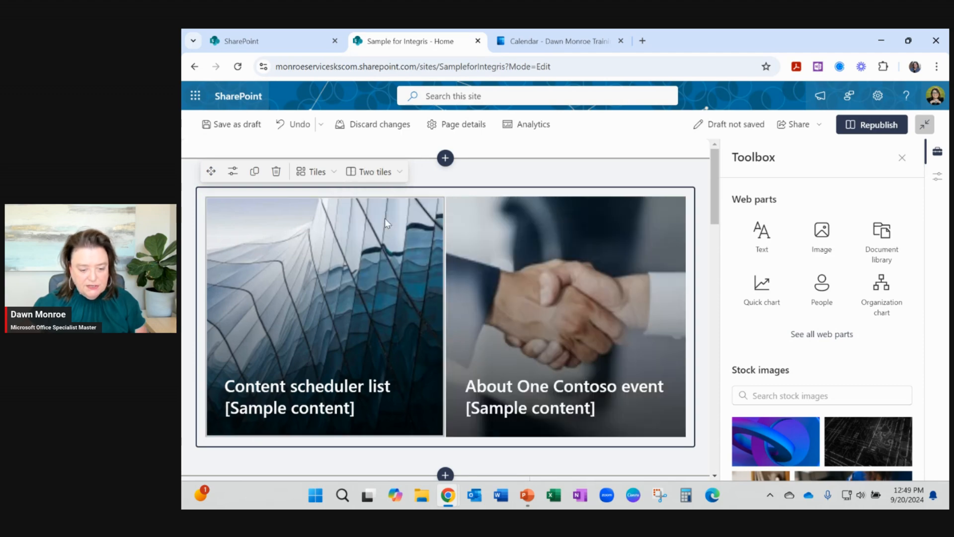
click(399, 175)
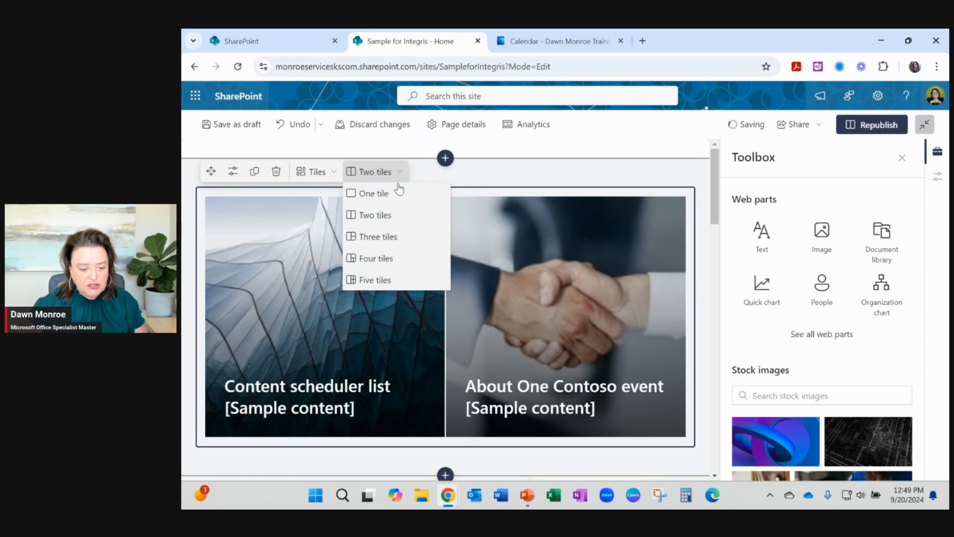
click(380, 236)
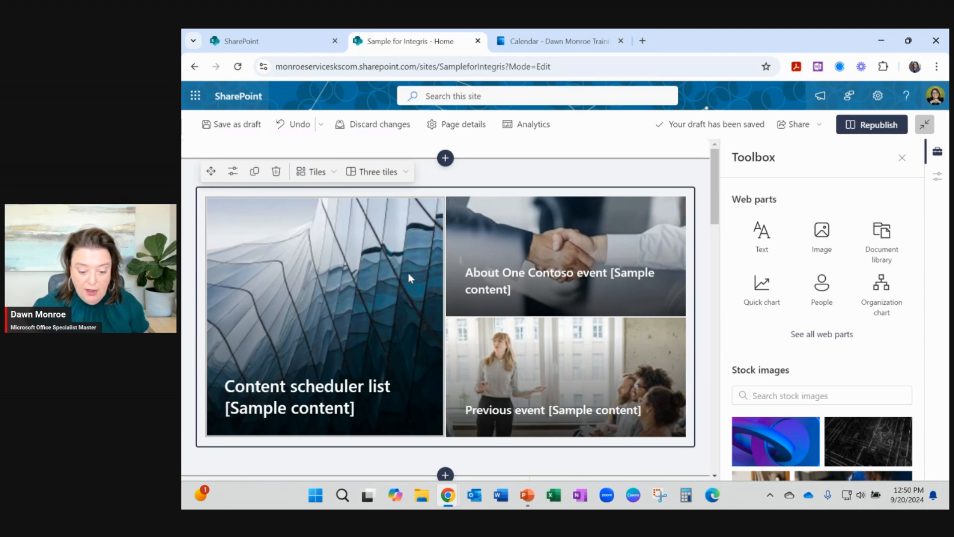
- Change the Content scheduler list tile's title to "Sample for Webinar", trying the title display off and leaving it on
click(348, 270)
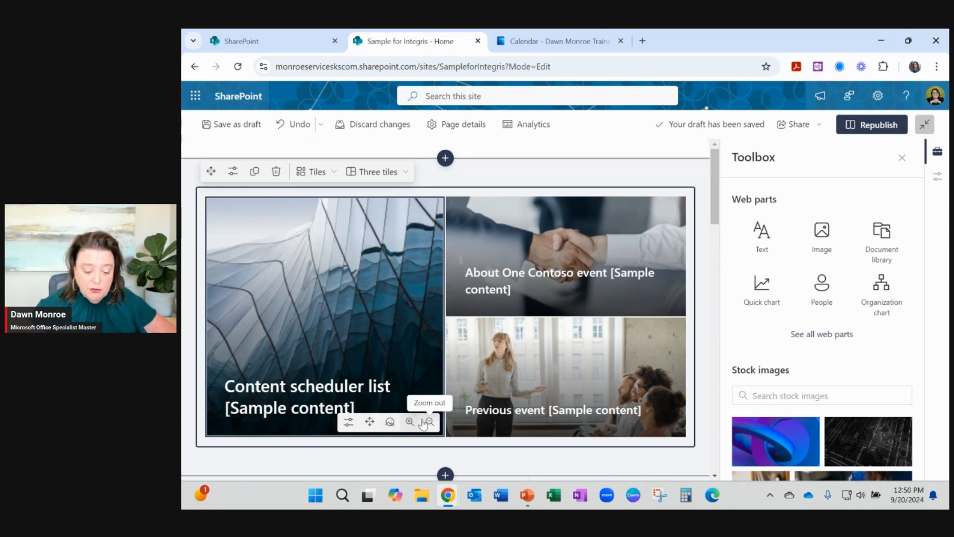
click(349, 422)
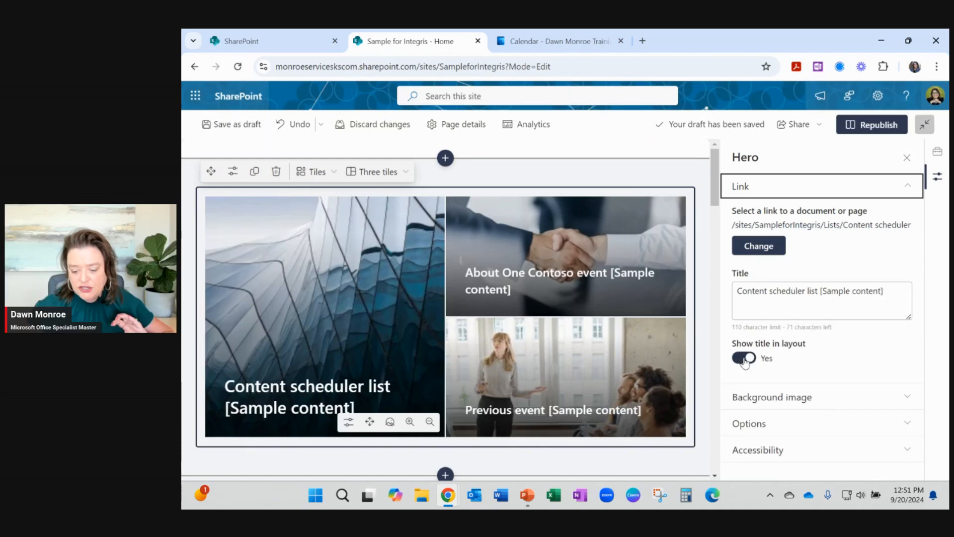
drag(739, 292, 895, 291)
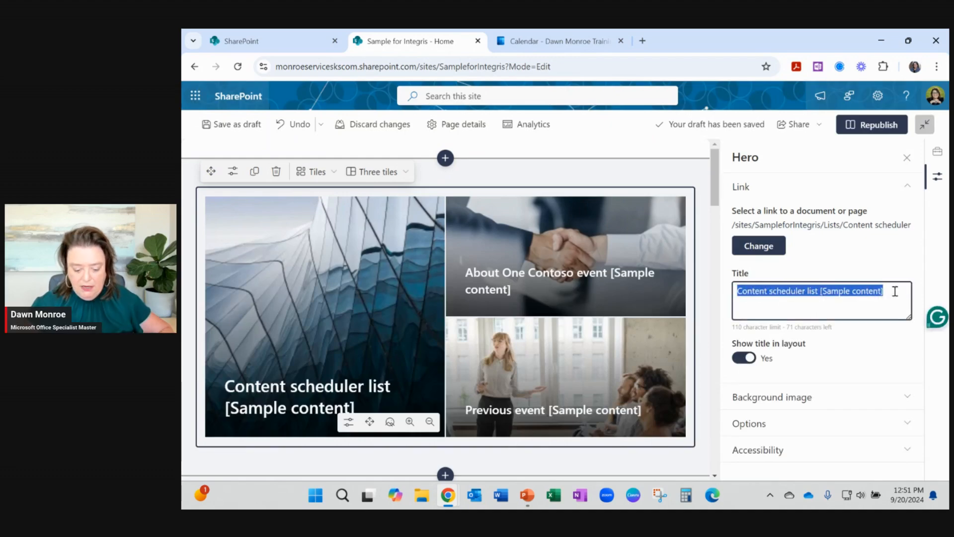
text(Sam)
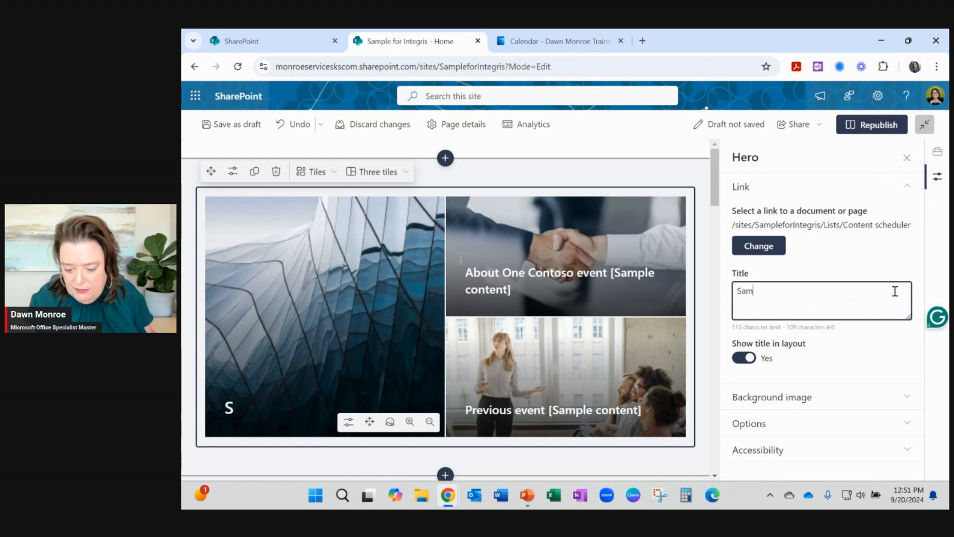
text(ple for Webinar)
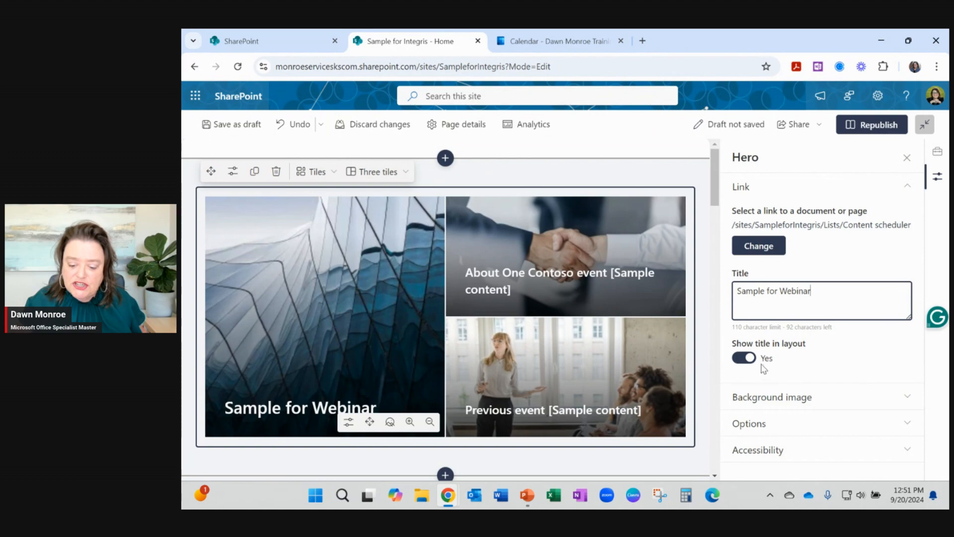
click(741, 359)
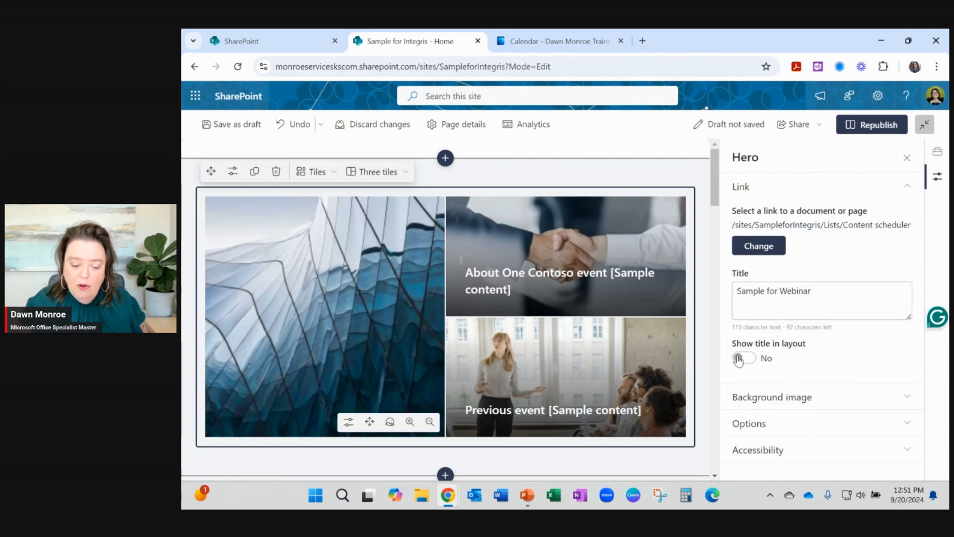
click(747, 359)
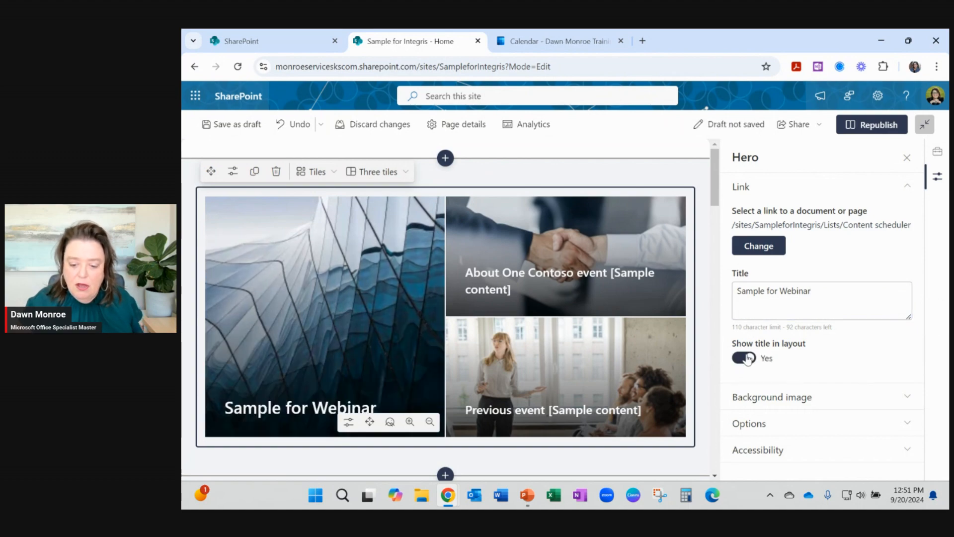
- Replace the Sample for Webinar tile's background with the stock image of leafy olive branches at sunset
click(845, 399)
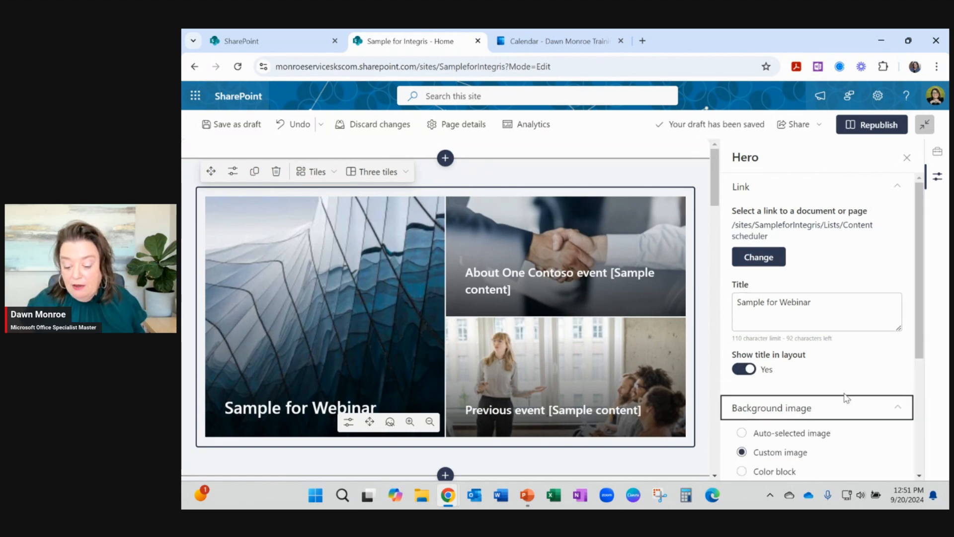
scroll(853, 394, down, 4)
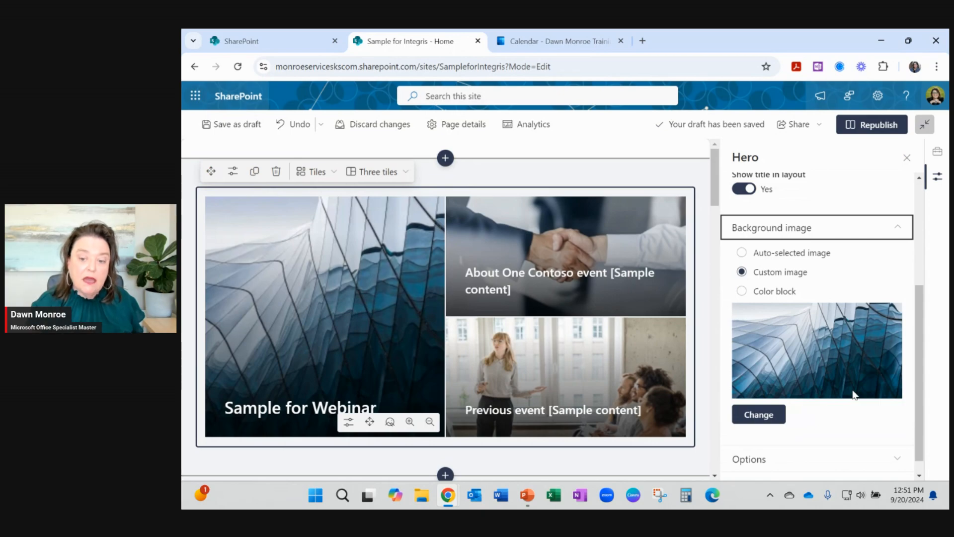
click(762, 416)
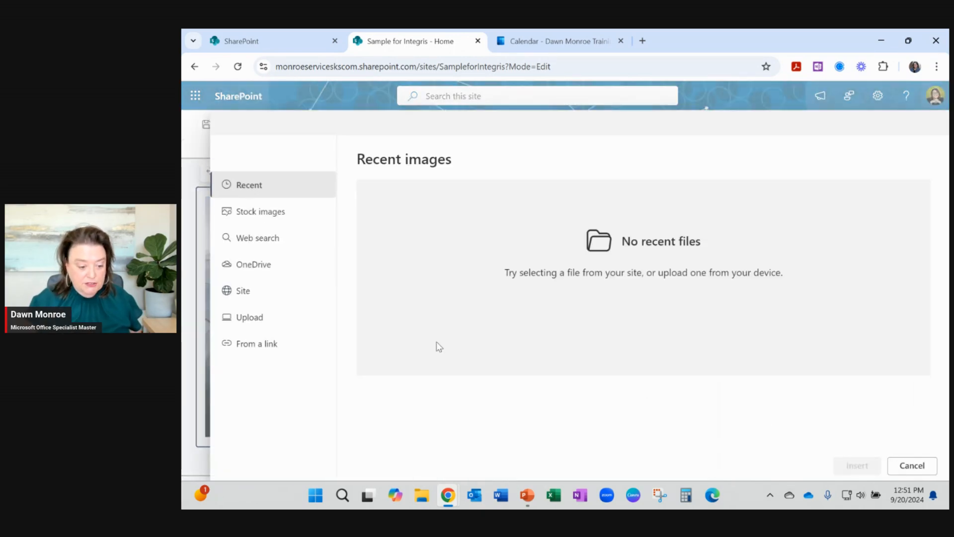
click(278, 213)
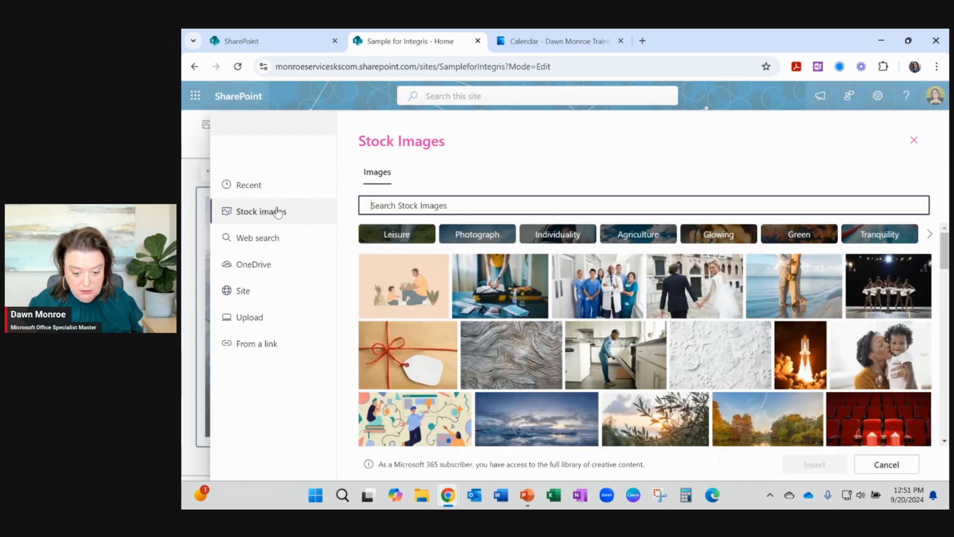
scroll(674, 302, down, 3)
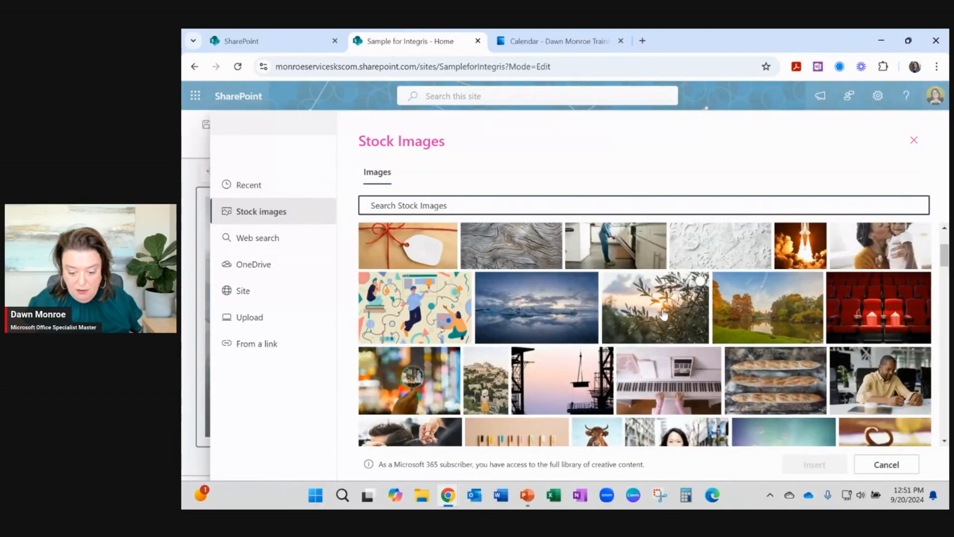
click(664, 314)
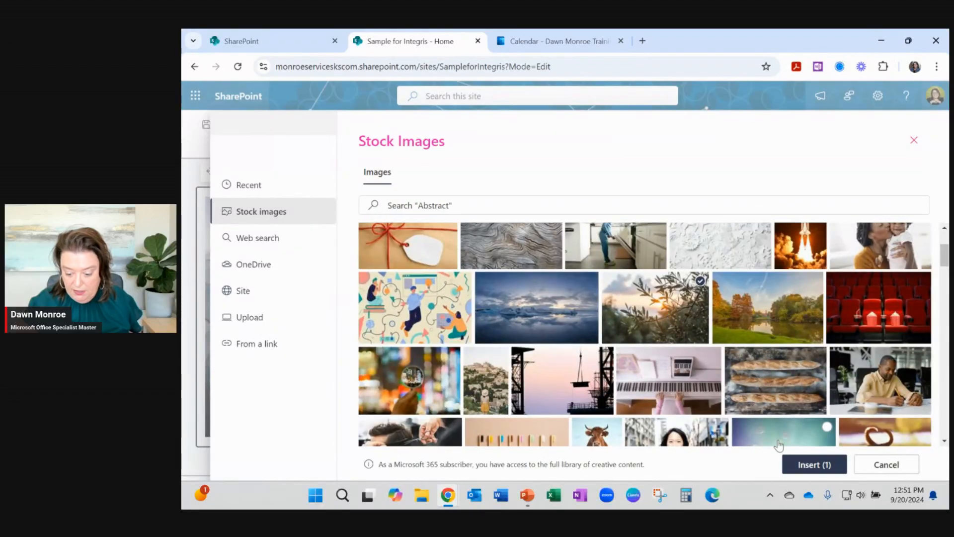
click(804, 467)
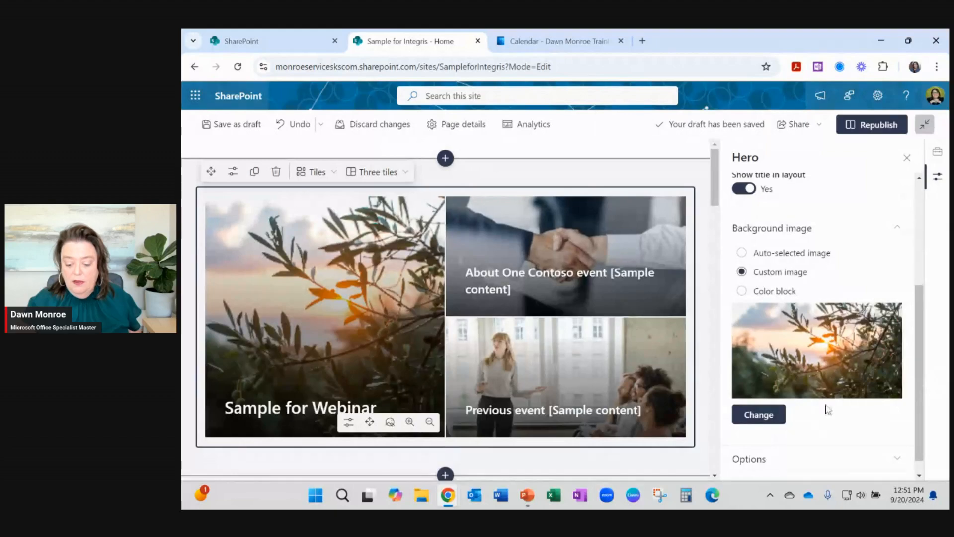
- Set the tile's call to action text to "Register Now" and turn on the call to action link
scroll(768, 450, down, 1)
click(835, 450)
scroll(840, 450, down, 3)
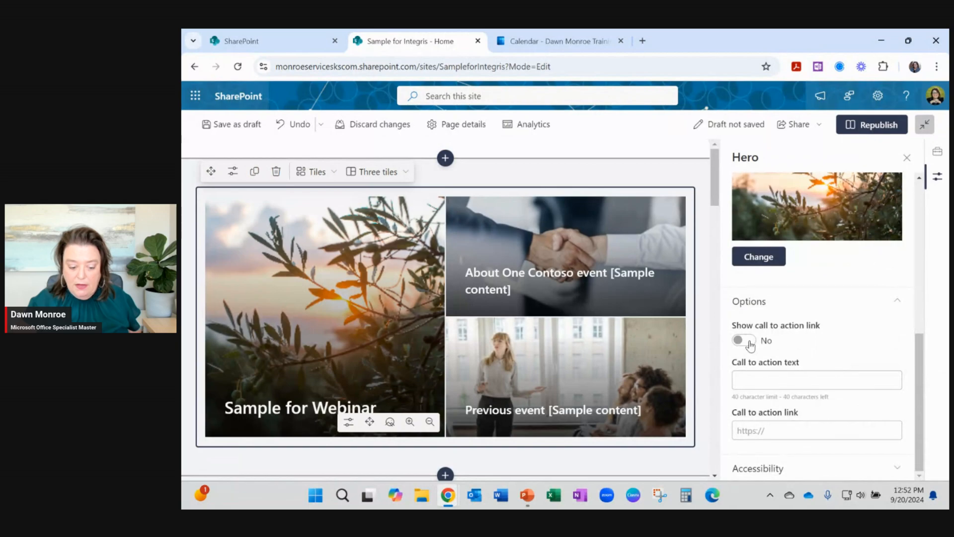
click(751, 378)
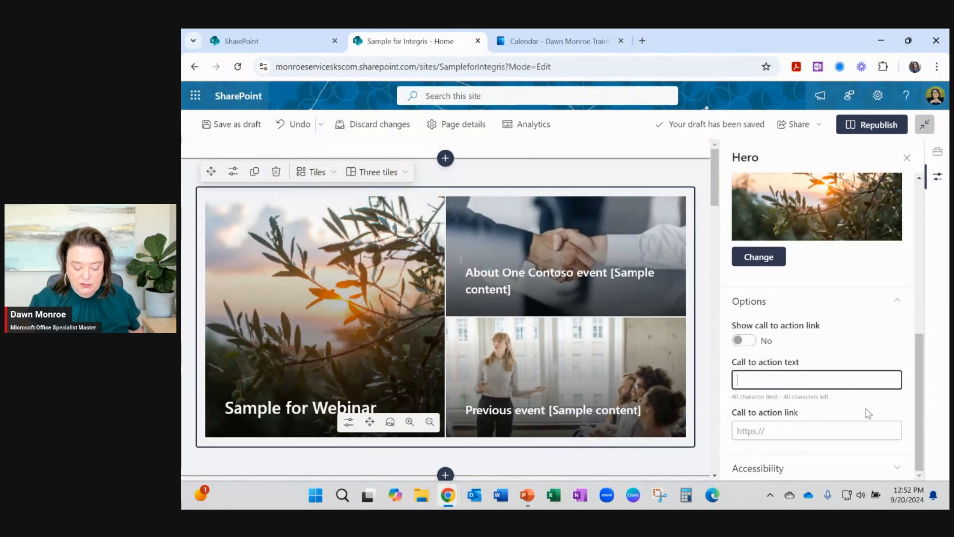
text(Ca)
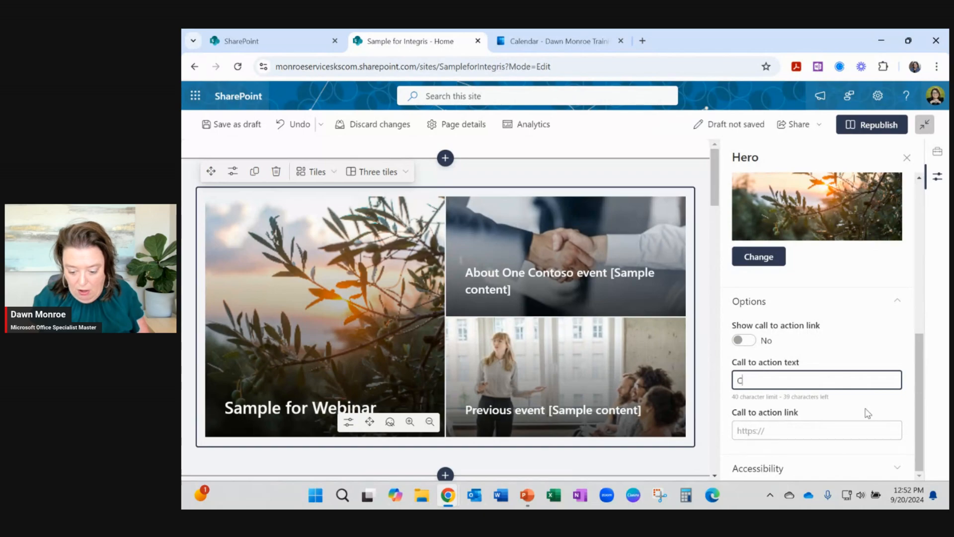
key(BackSpace)
key(BackSpace)
text(R)
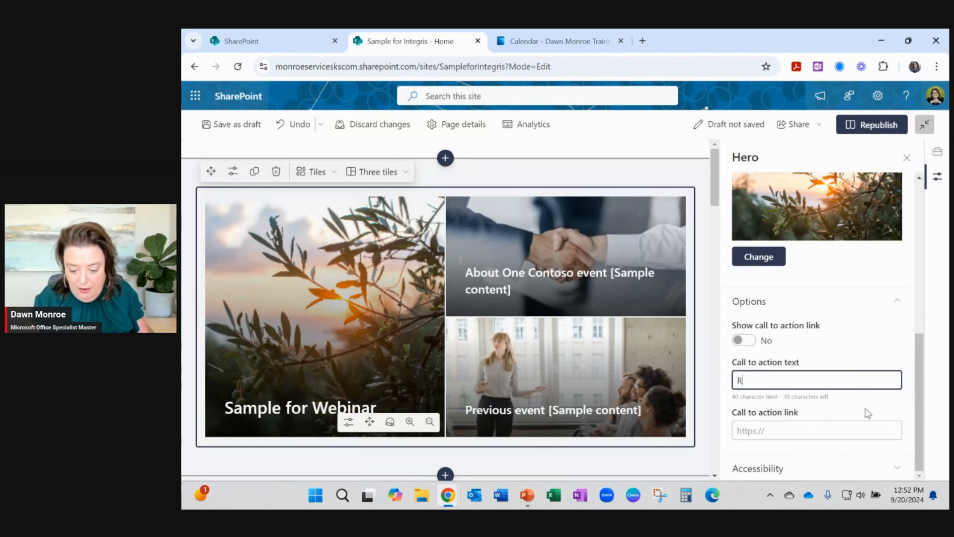
text(egister Now)
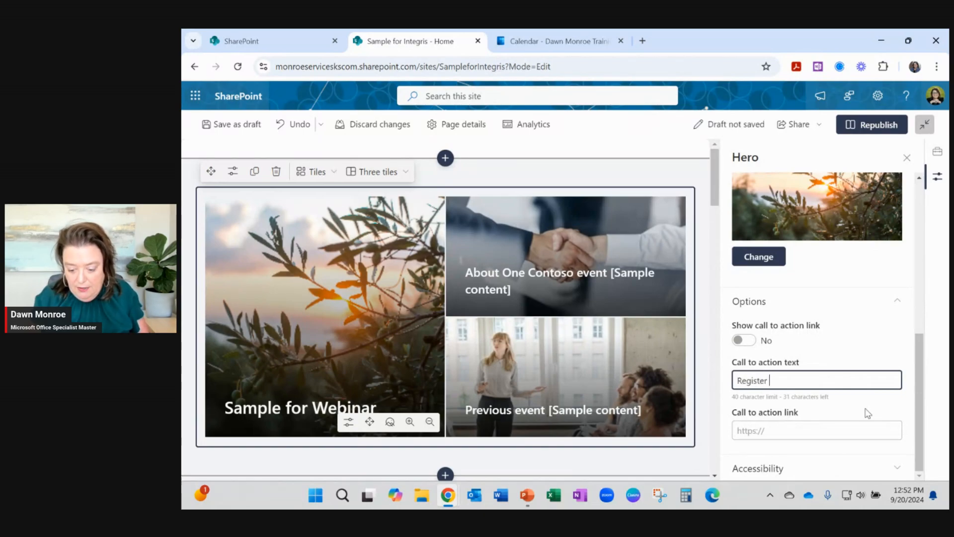
click(745, 340)
click(747, 430)
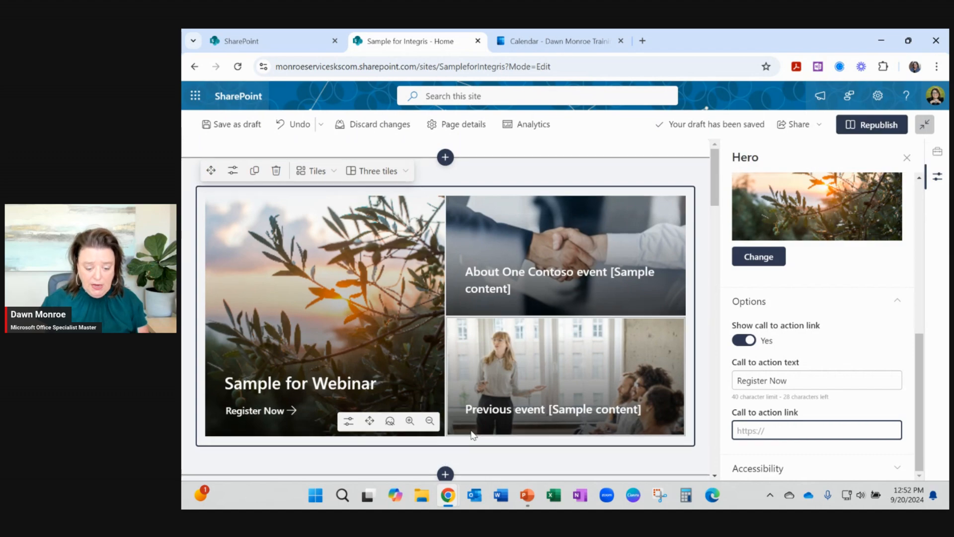
- Add a two-column section between the countdown timer and the Documents library on the home page
scroll(477, 376, down, 3)
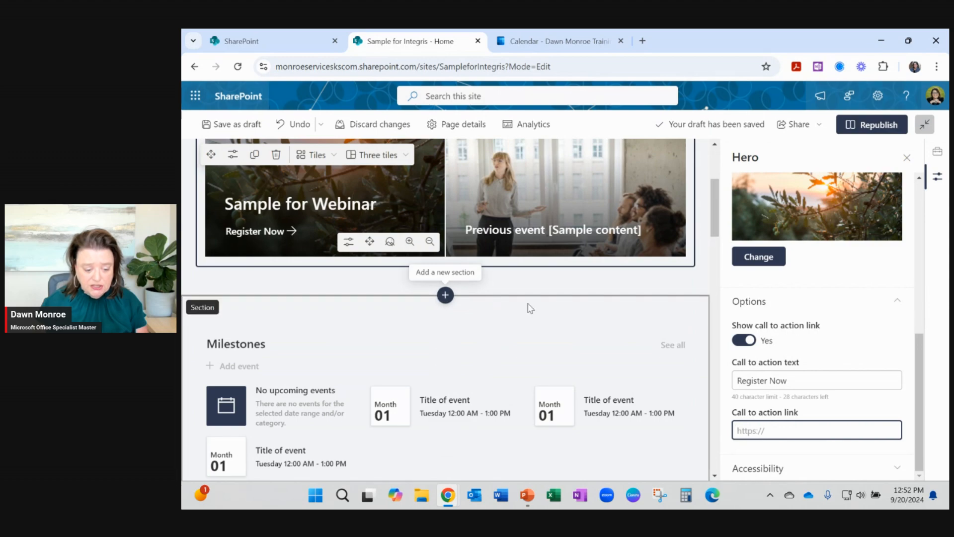
scroll(527, 305, down, 3)
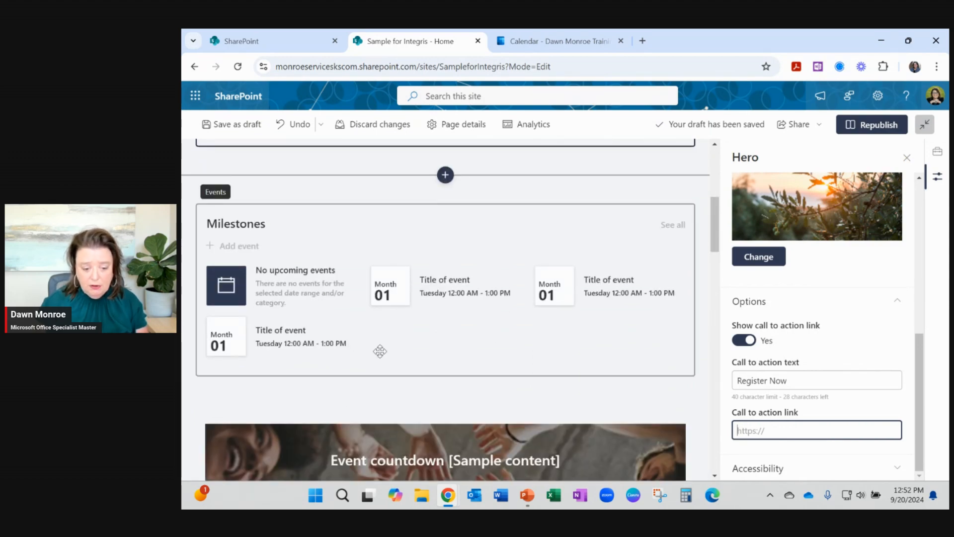
scroll(383, 351, down, 3)
scroll(409, 340, down, 1)
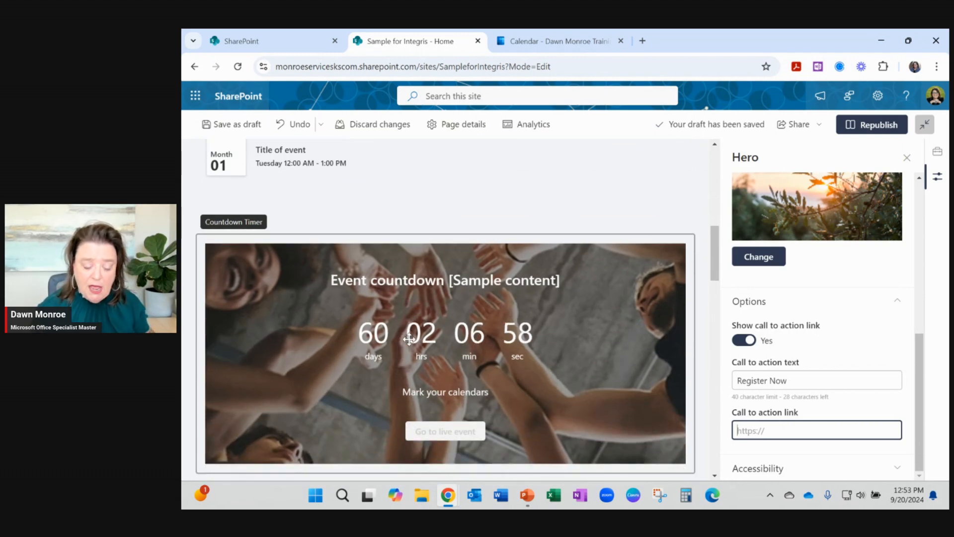
scroll(408, 339, down, 1)
scroll(409, 340, down, 2)
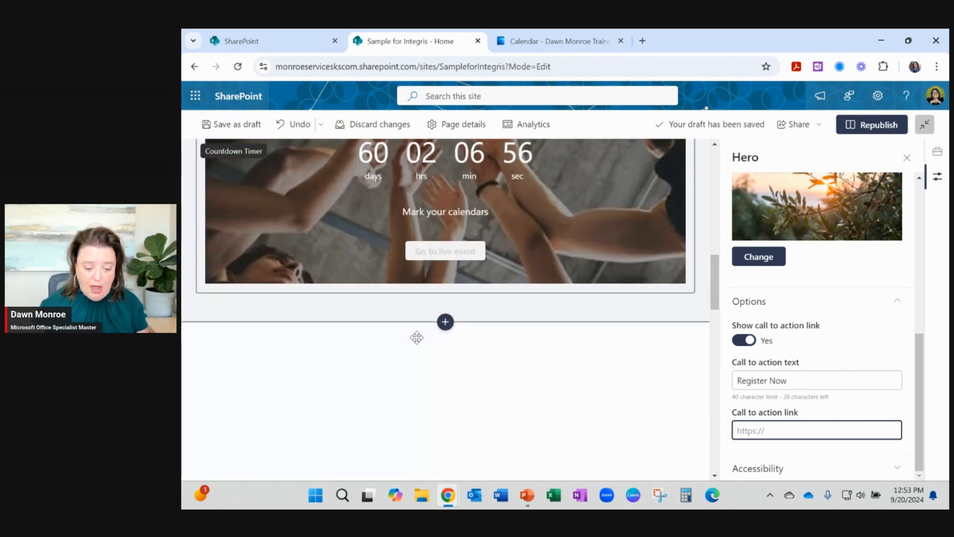
scroll(460, 330, down, 2)
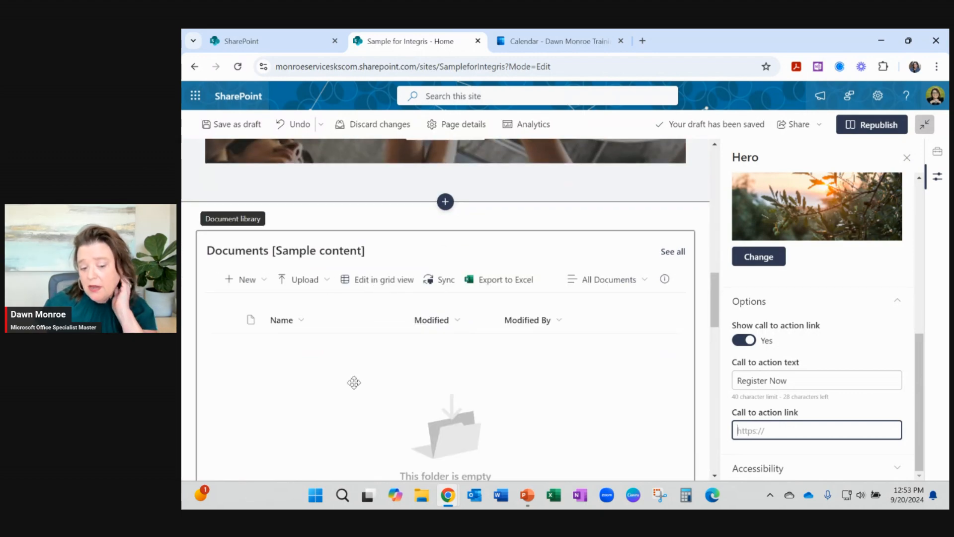
click(450, 208)
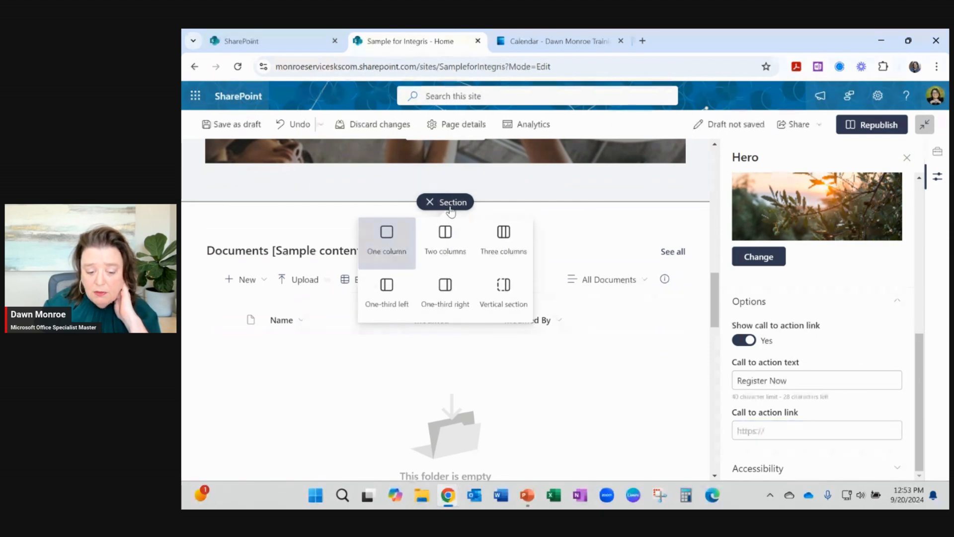
click(444, 244)
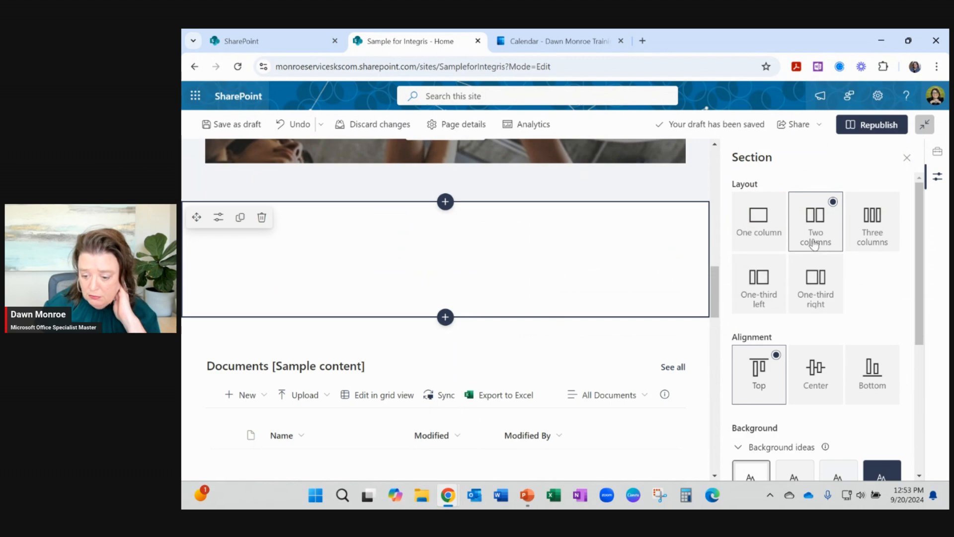
- Apply the "Light blue fading to green" background to the new two-column section and review its layout settings
scroll(818, 248, down, 3)
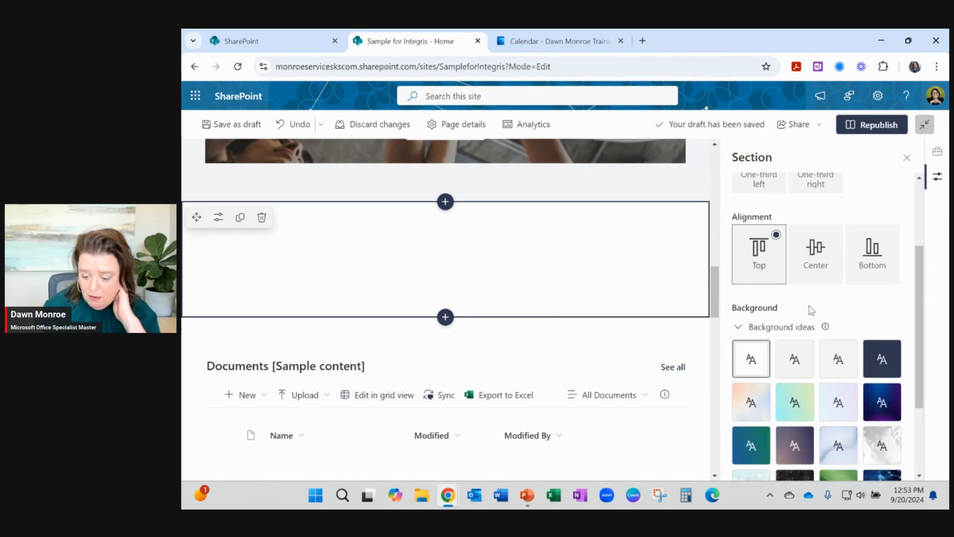
scroll(795, 308, down, 3)
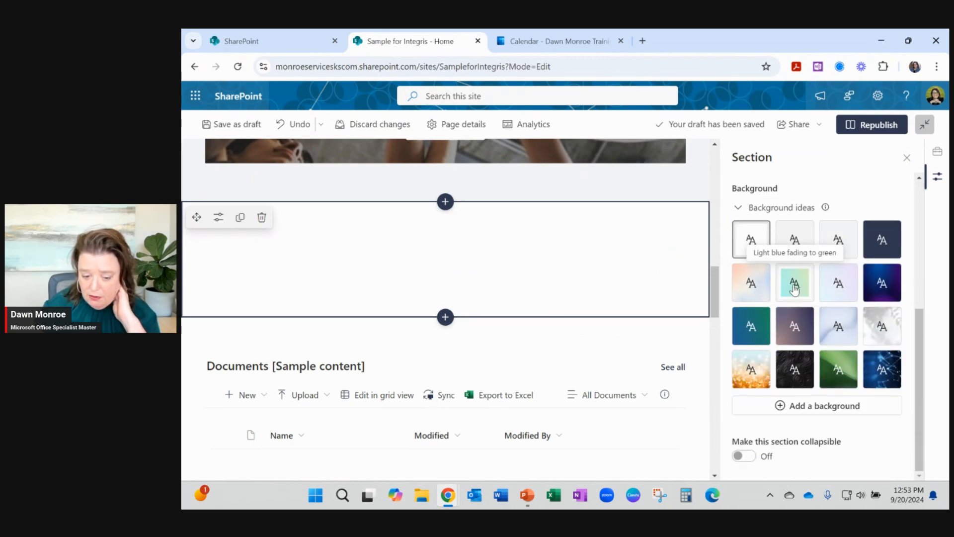
click(799, 290)
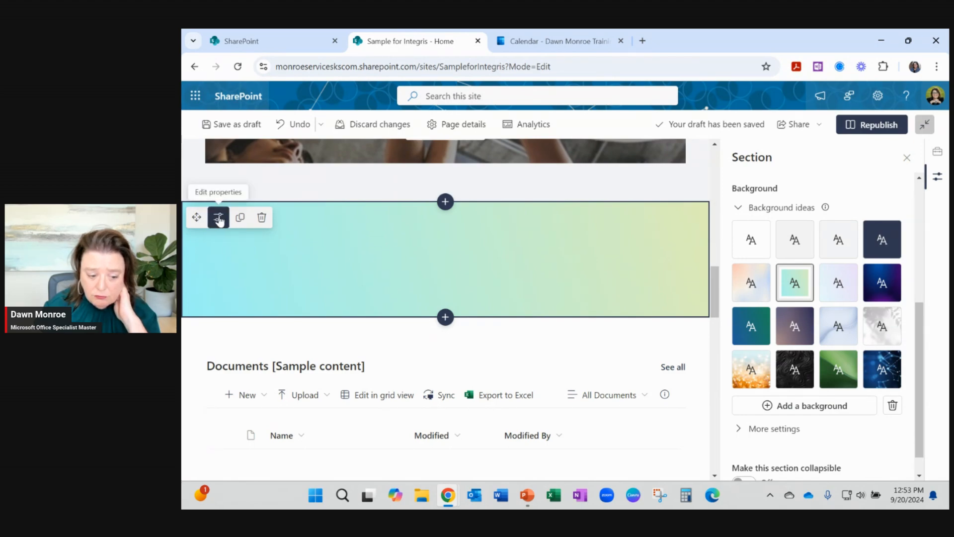
scroll(432, 251, down, 2)
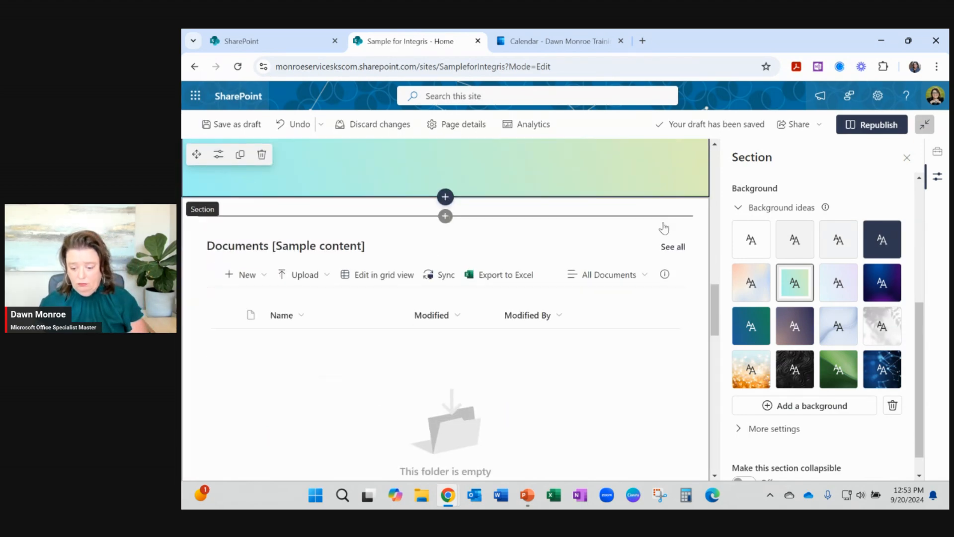
scroll(660, 233, up, 2)
scroll(827, 338, down, 1)
scroll(831, 394, up, 5)
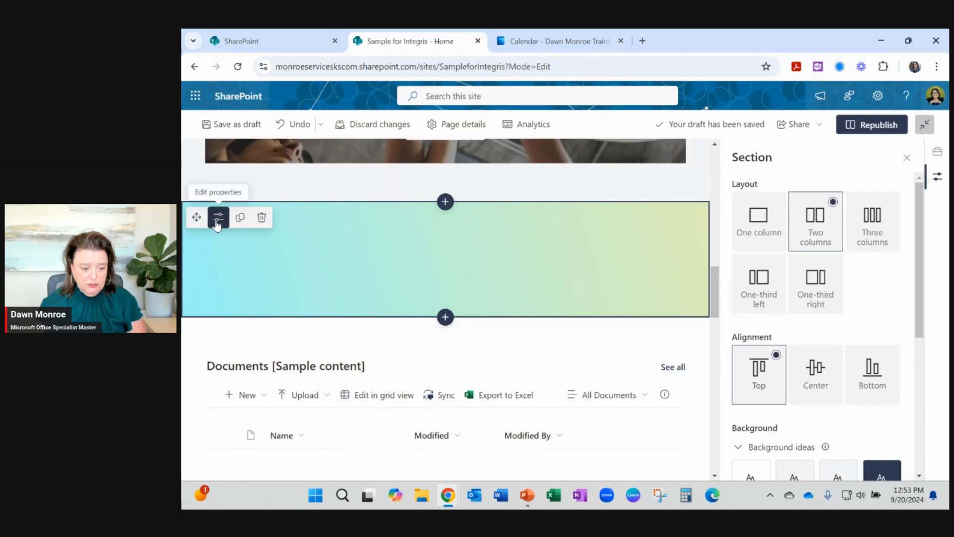
- Move the two-column section below the Activity web part, just above the Project contacts section
drag(196, 218, 216, 349)
scroll(254, 349, down, 1)
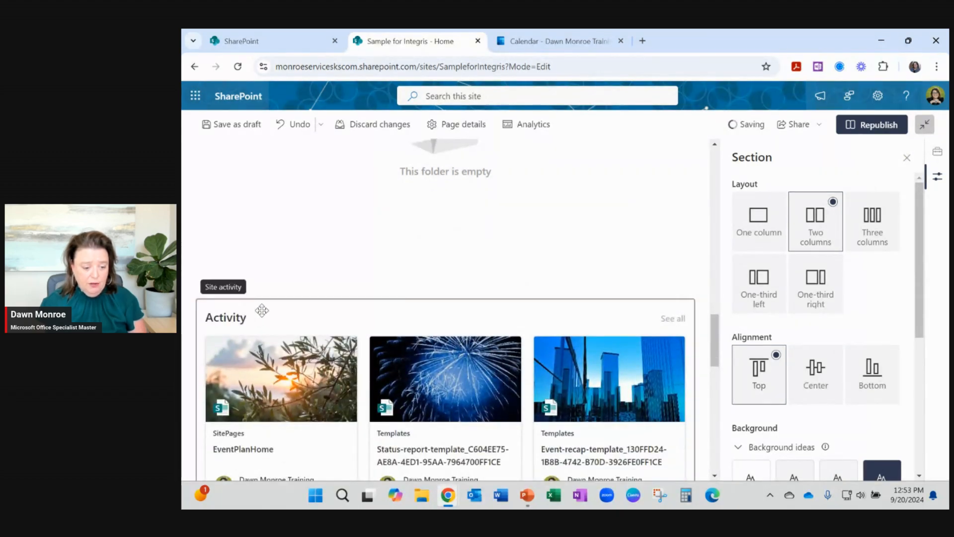
scroll(262, 311, up, 3)
scroll(262, 311, up, 6)
scroll(262, 310, down, 8)
scroll(262, 311, down, 6)
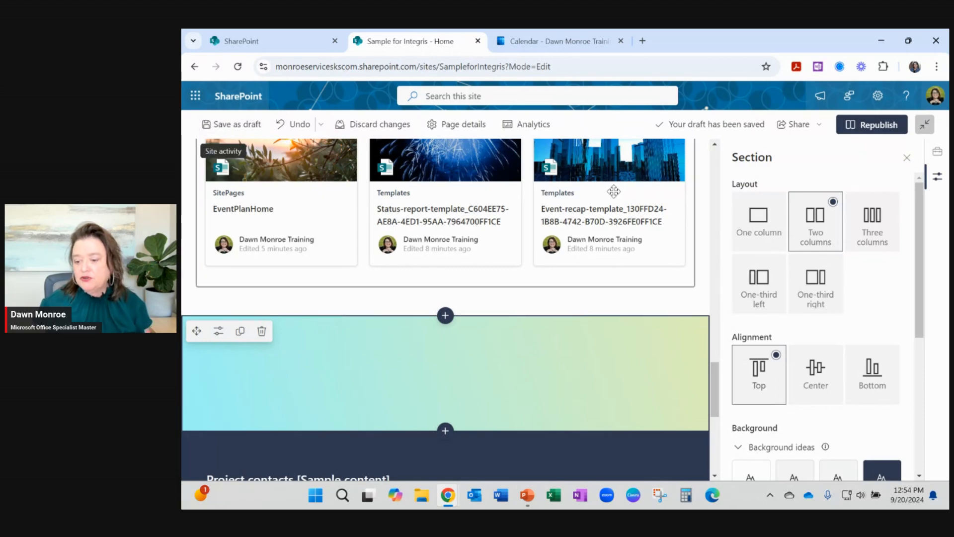
- Republish the home page and look through the site's navigation links
click(885, 127)
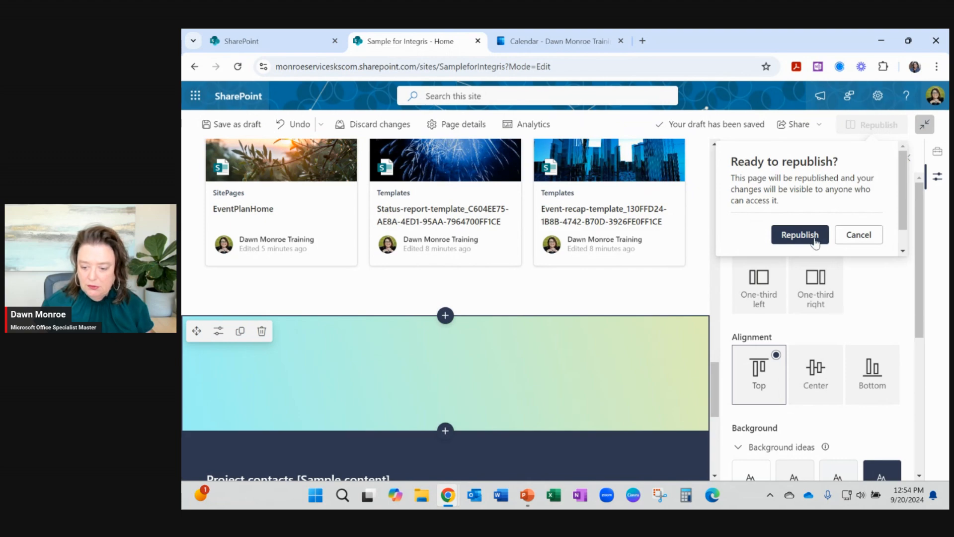
click(798, 238)
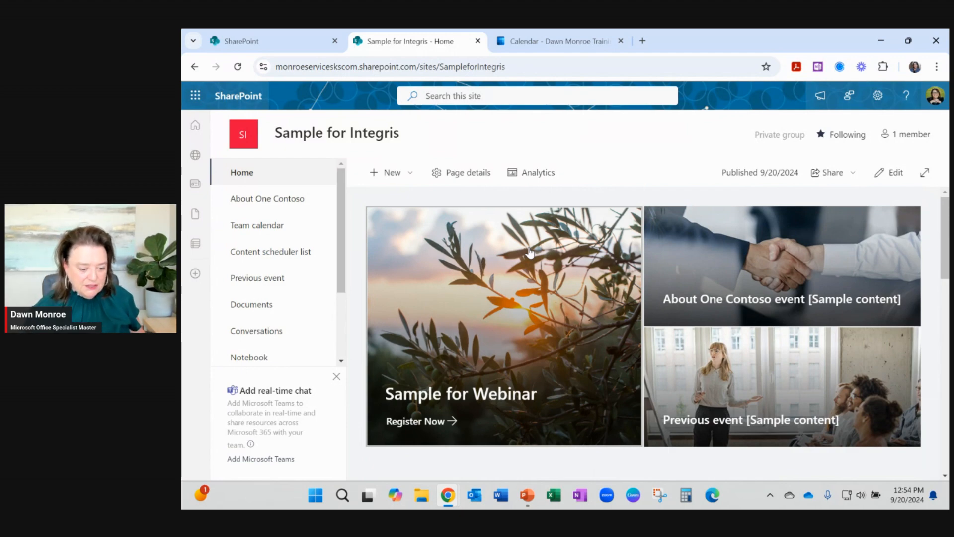
scroll(273, 333, down, 1)
scroll(309, 312, down, 1)
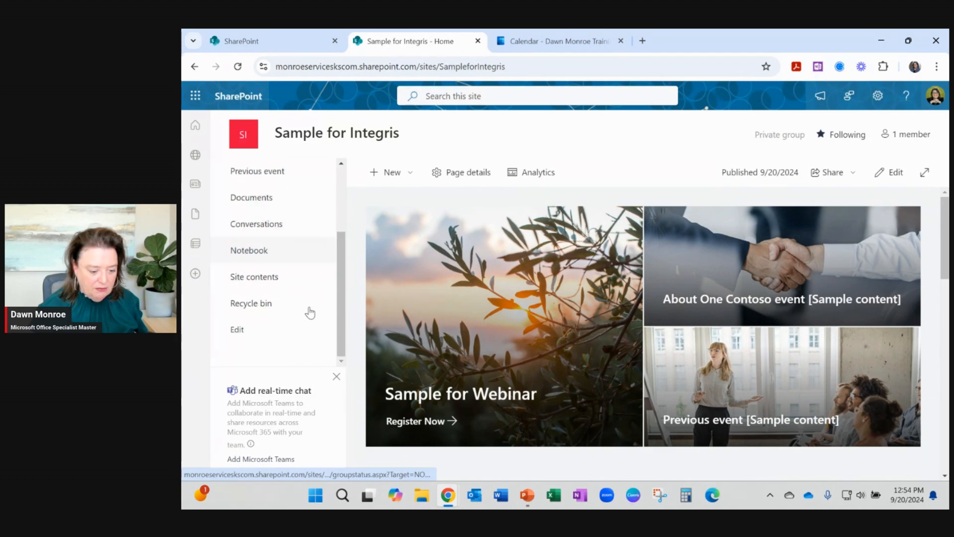
scroll(310, 312, up, 2)
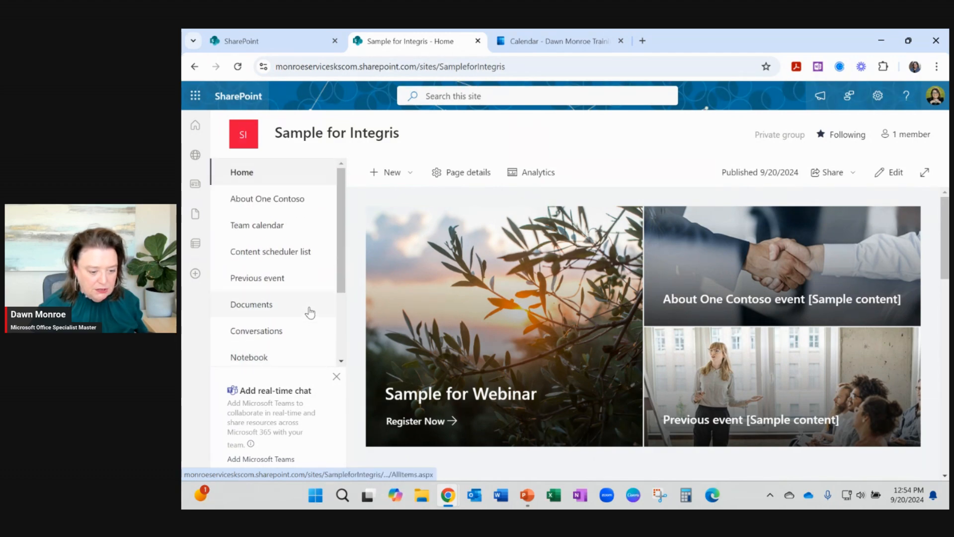
- Start creating a new list on the site and preview Microsoft's Issue tracker template
click(412, 173)
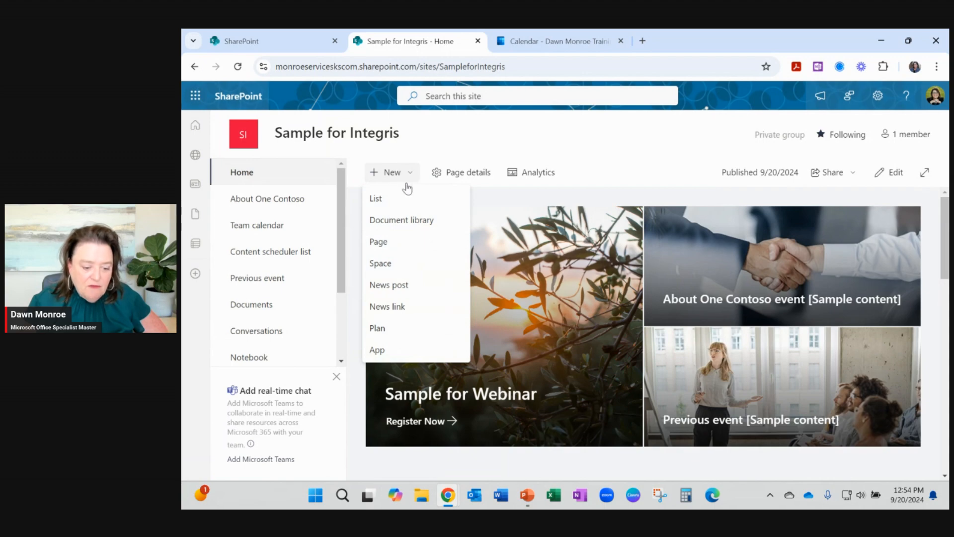
click(383, 201)
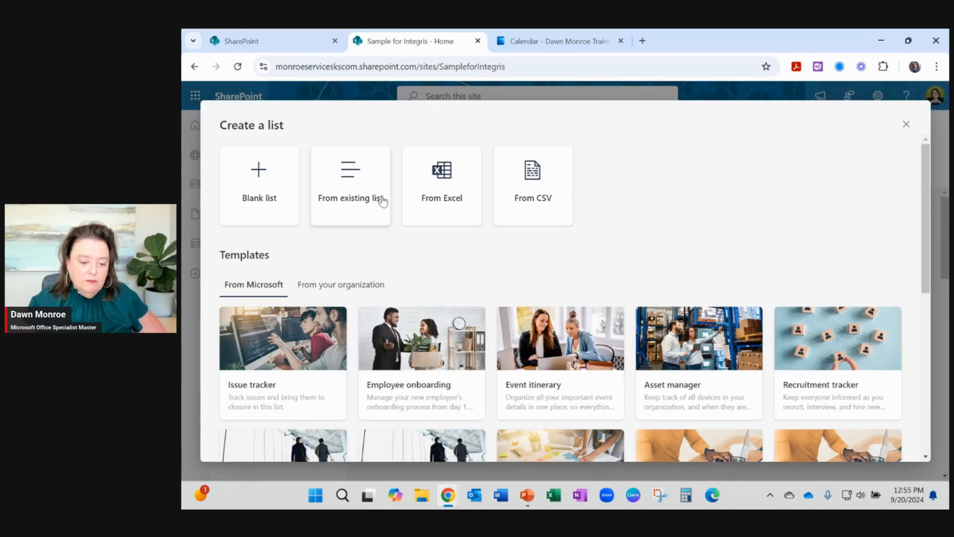
scroll(385, 213, down, 1)
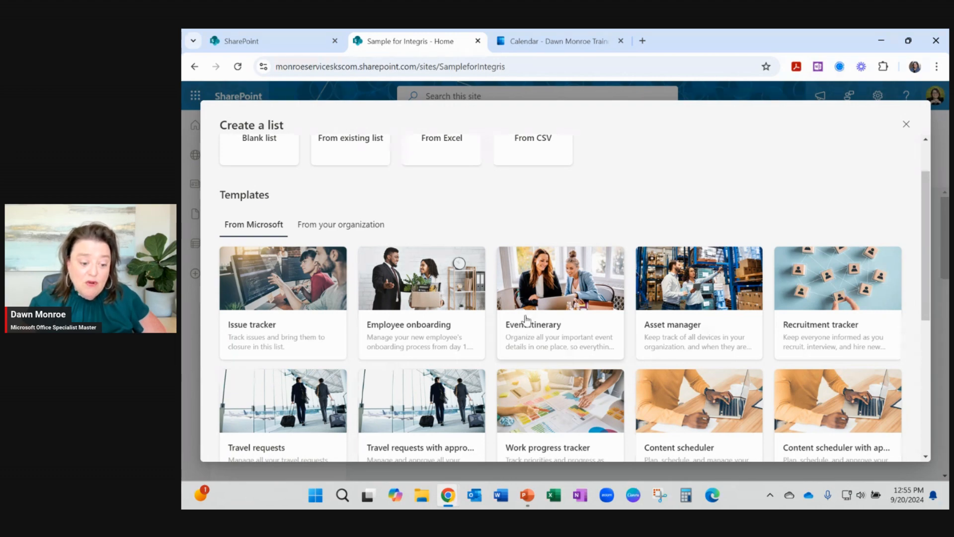
click(268, 309)
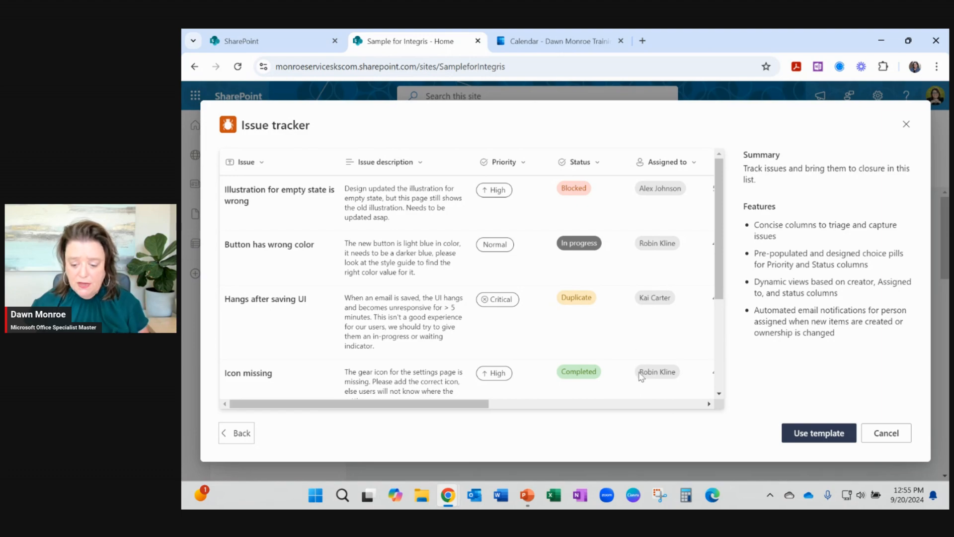
- Create a list from the Issue tracker template named "Issue tracker Integris" and keep it shown in the site navigation
click(793, 433)
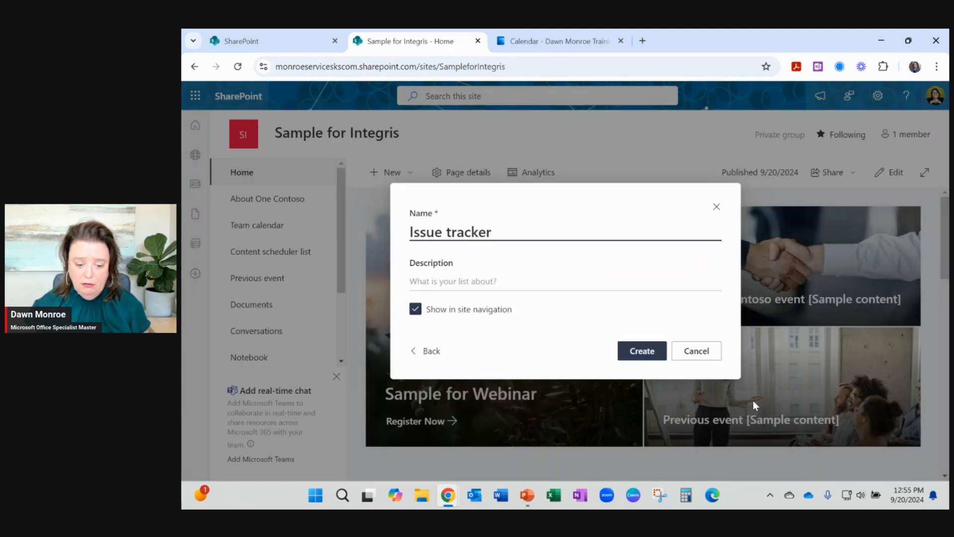
text(Integris)
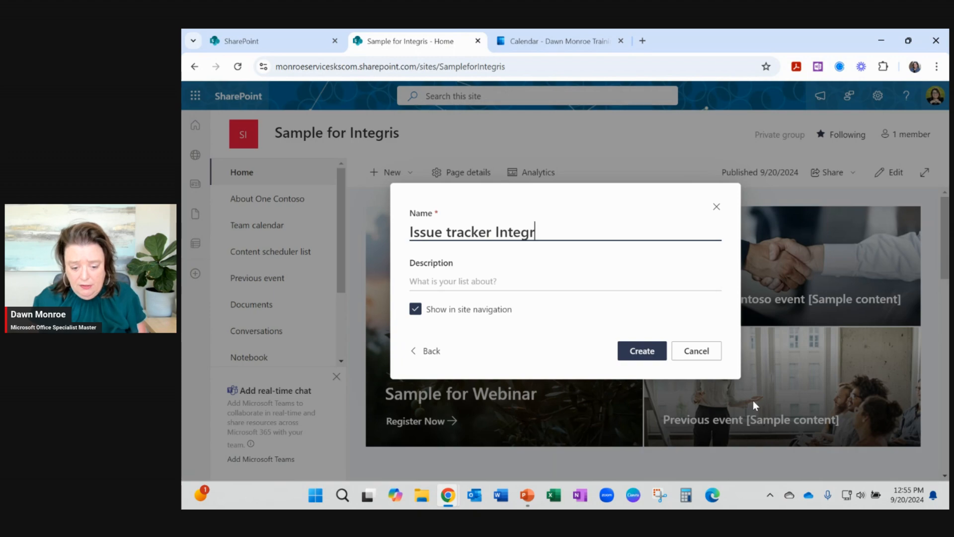
click(640, 354)
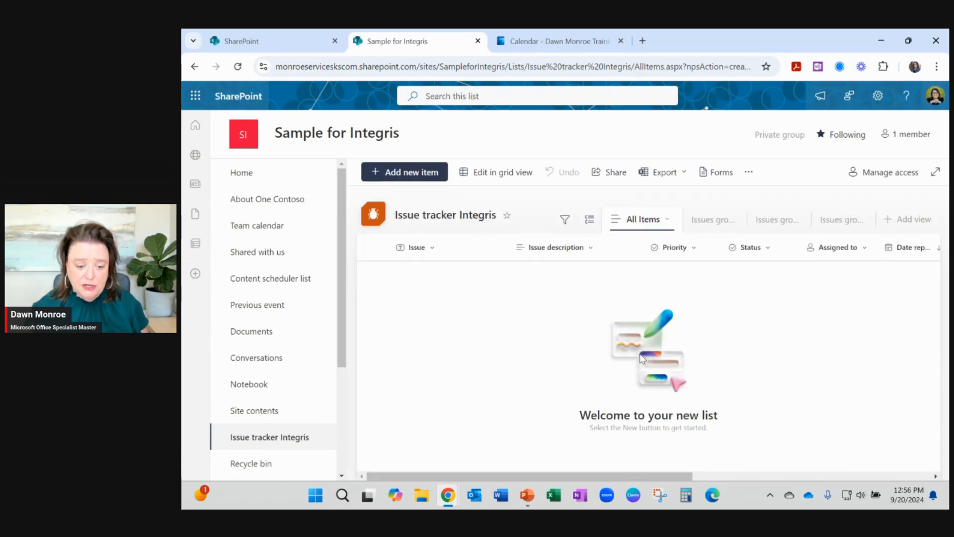
- Review the sorting, filtering and grouping options of the Issue, Issue description, Priority and Status columns
click(432, 249)
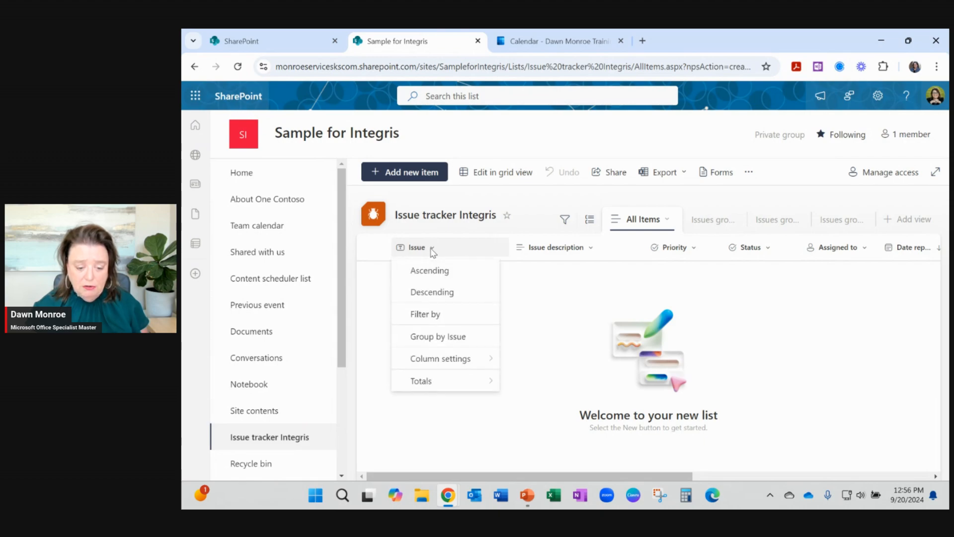
click(432, 251)
click(591, 248)
click(681, 248)
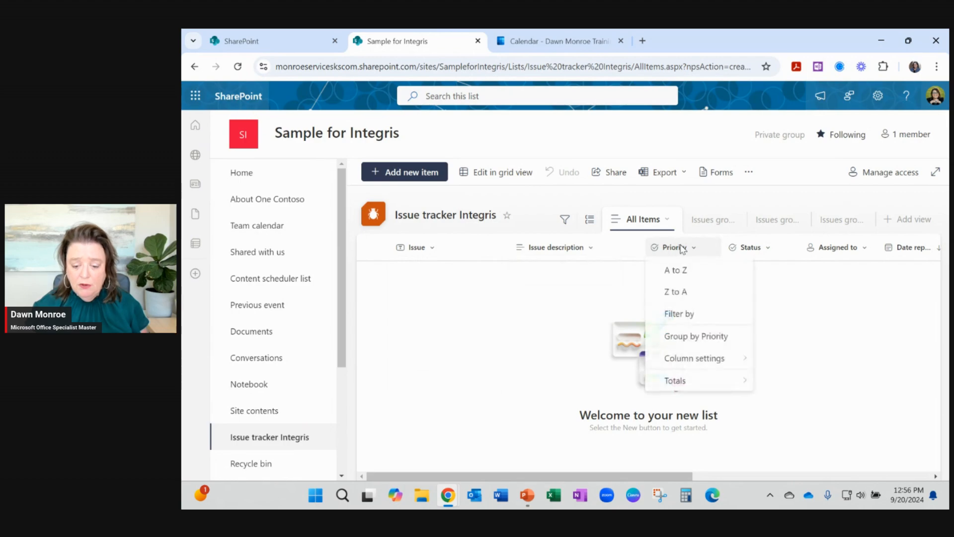
click(750, 247)
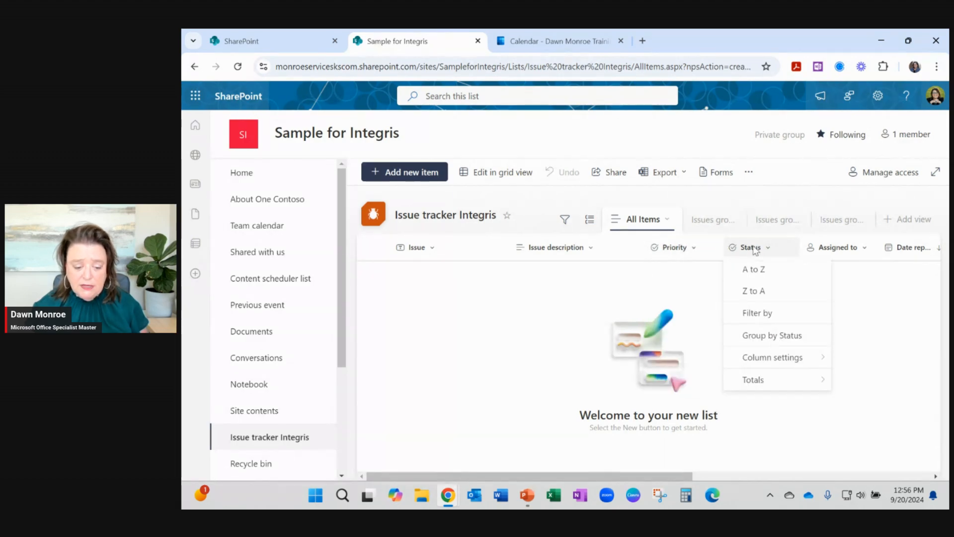
- Start a new item in the issue tracker list with the issue "Sample" and High priority
click(409, 173)
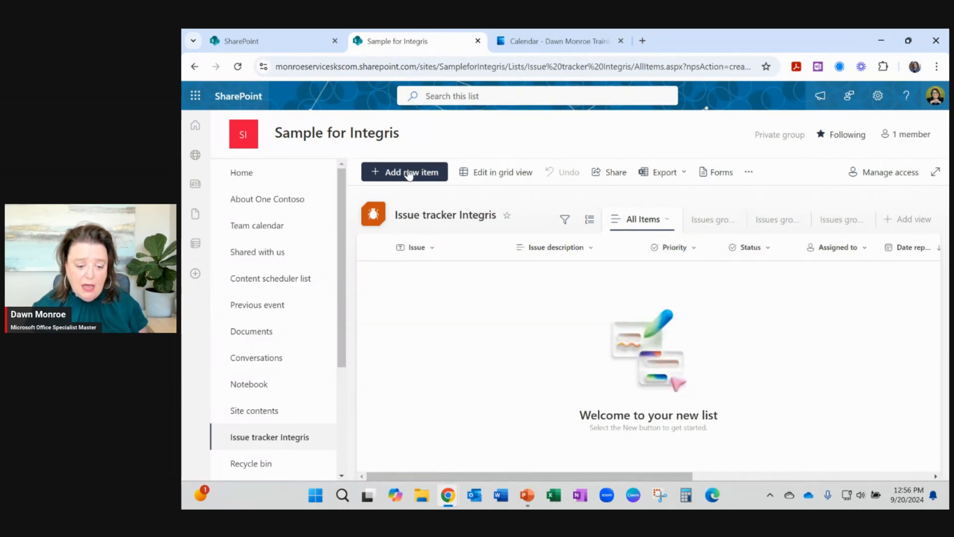
click(408, 173)
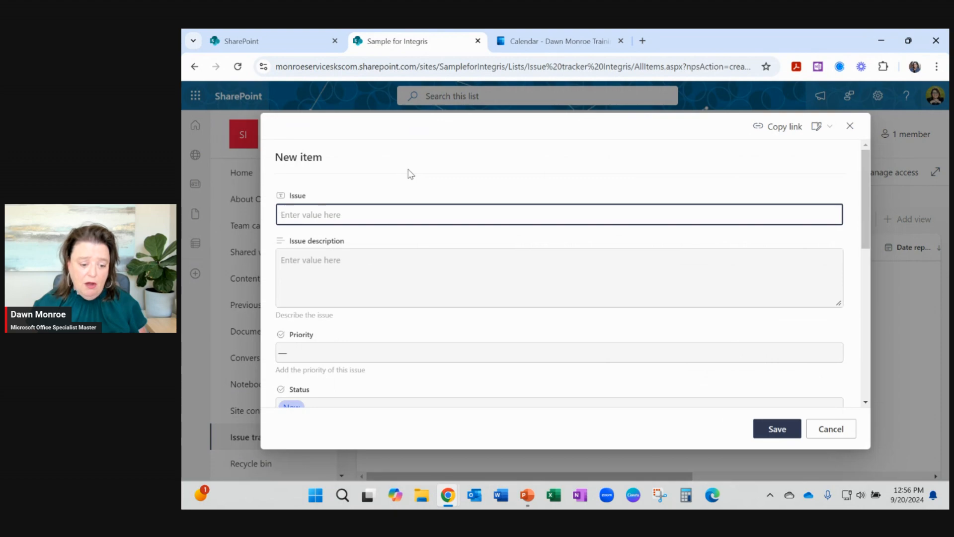
text(Sample)
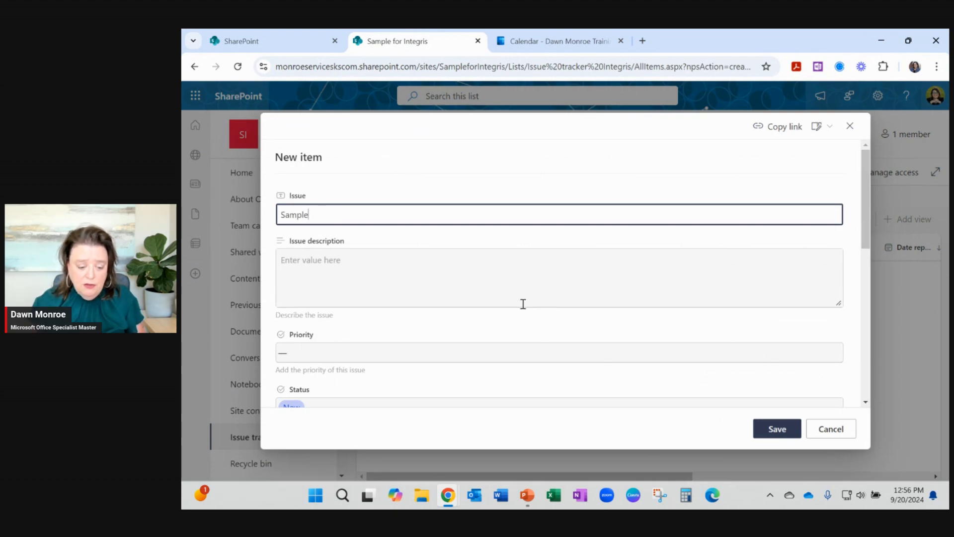
scroll(467, 320, down, 1)
click(371, 293)
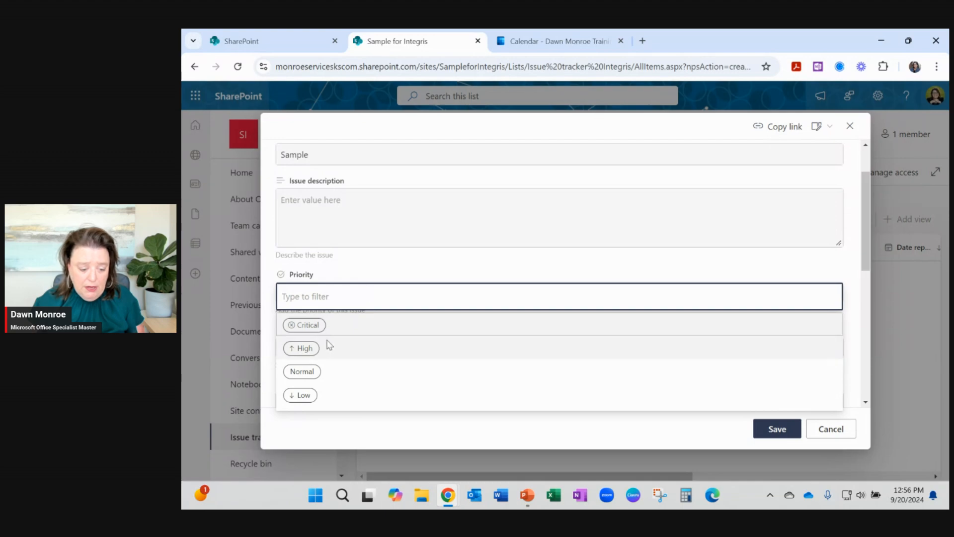
click(316, 347)
scroll(351, 351, down, 1)
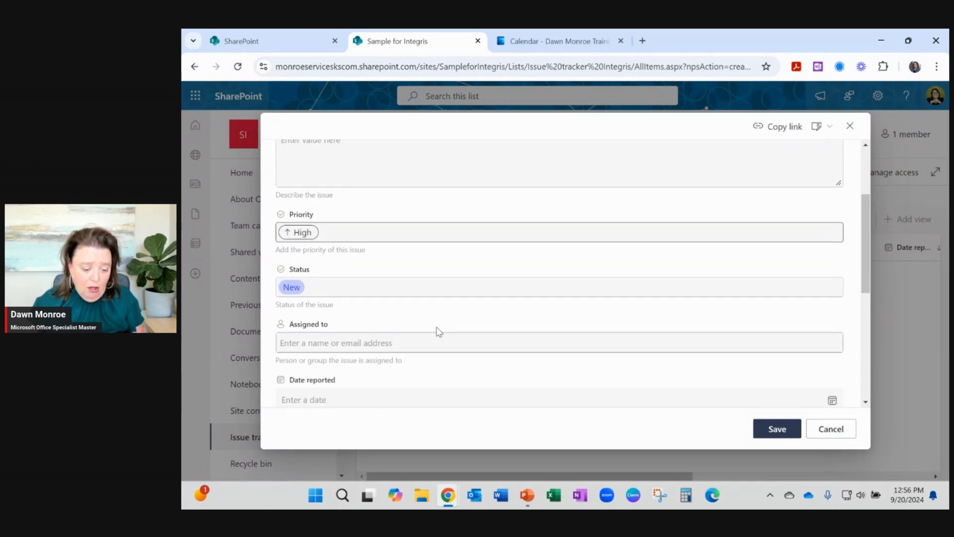
- Assign the new item to the site owner's account, set its date reported to 9/20/2024, and save it
scroll(437, 330, down, 2)
click(373, 219)
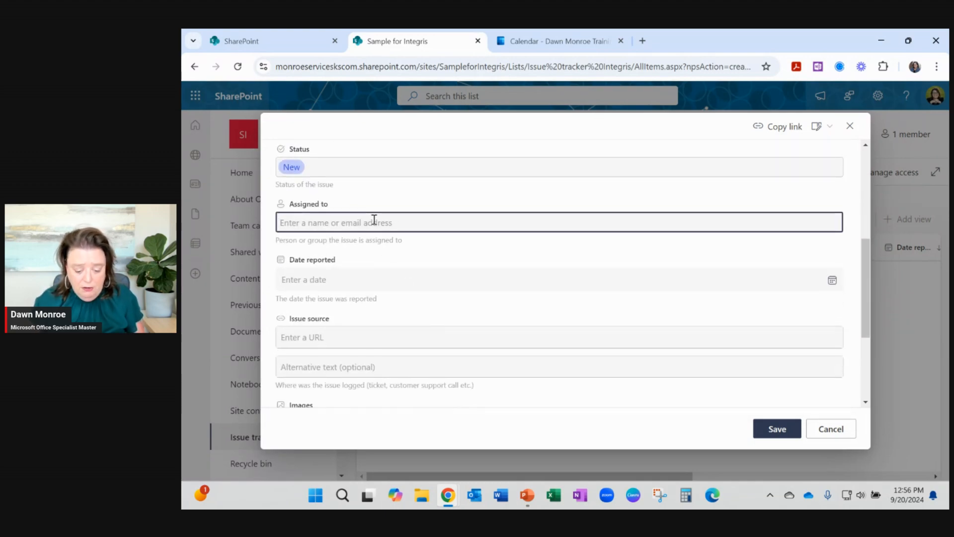
text(Dawn)
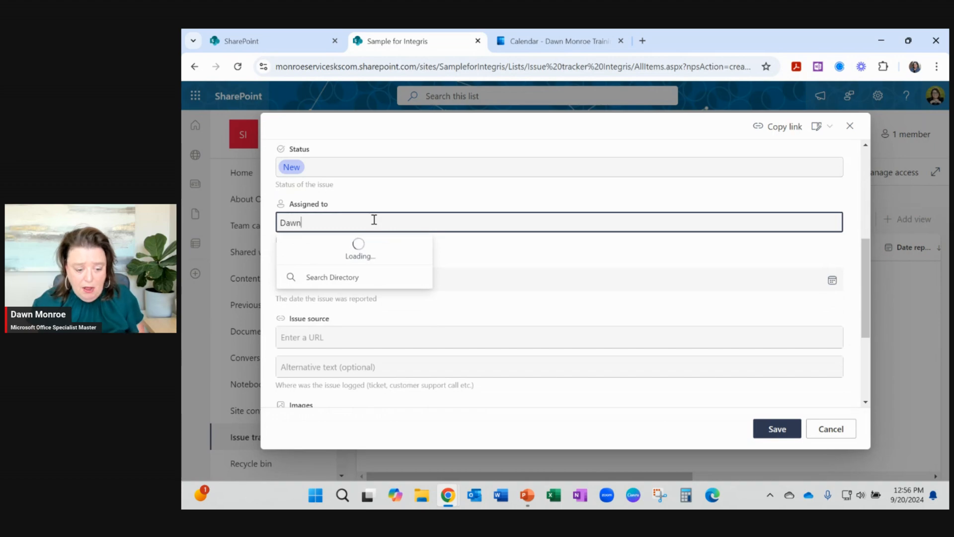
click(437, 247)
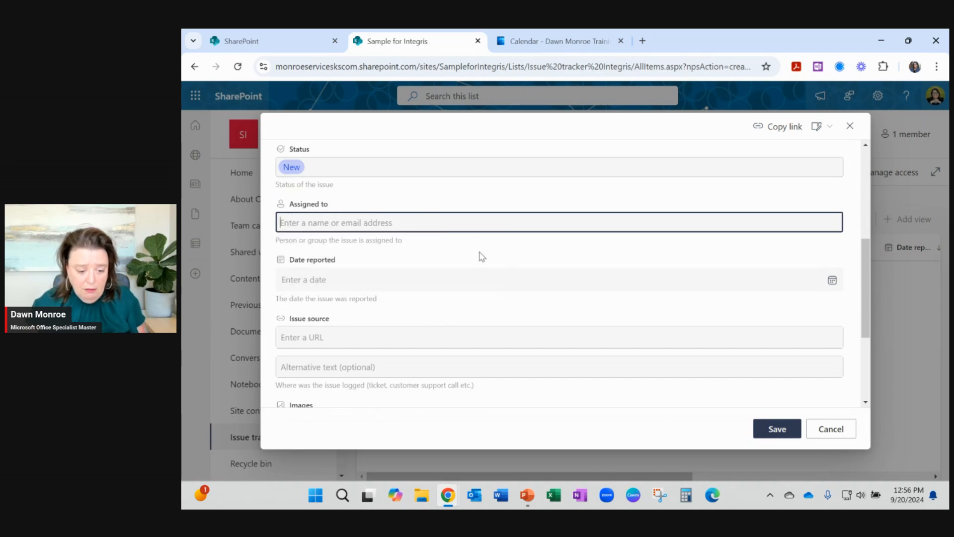
click(393, 269)
click(378, 272)
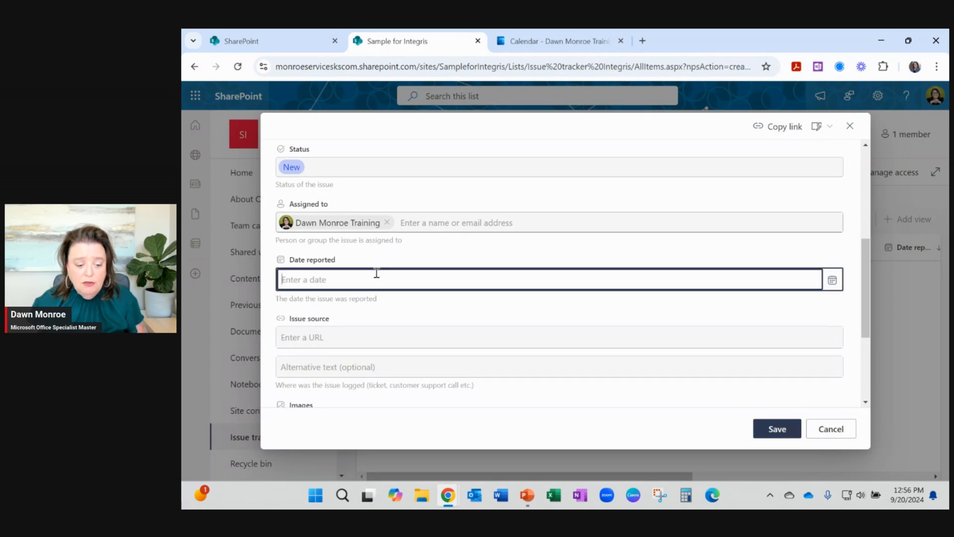
click(832, 279)
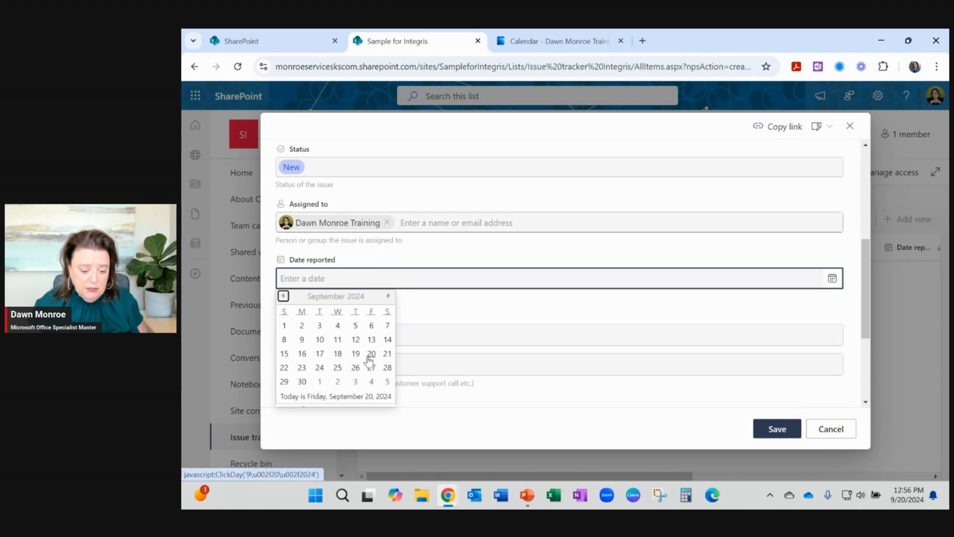
click(371, 354)
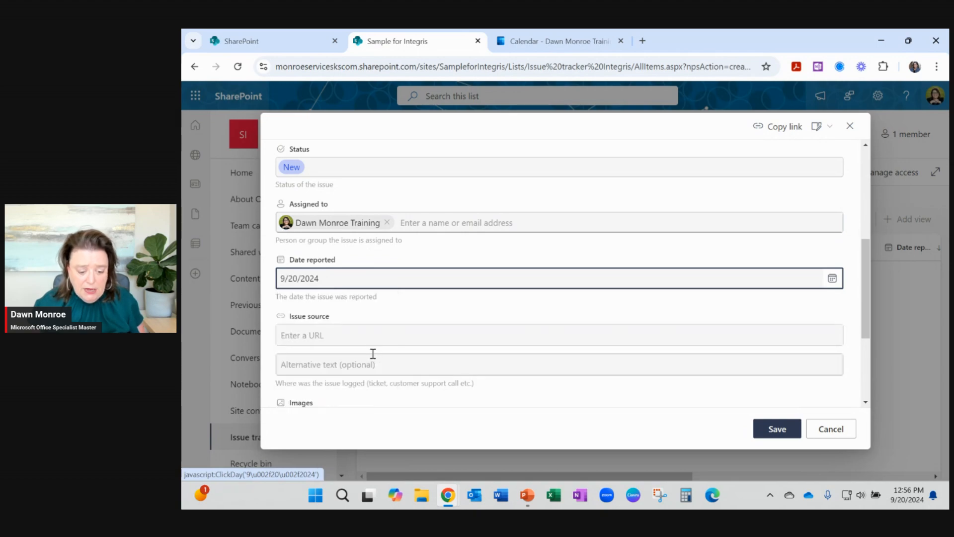
click(787, 441)
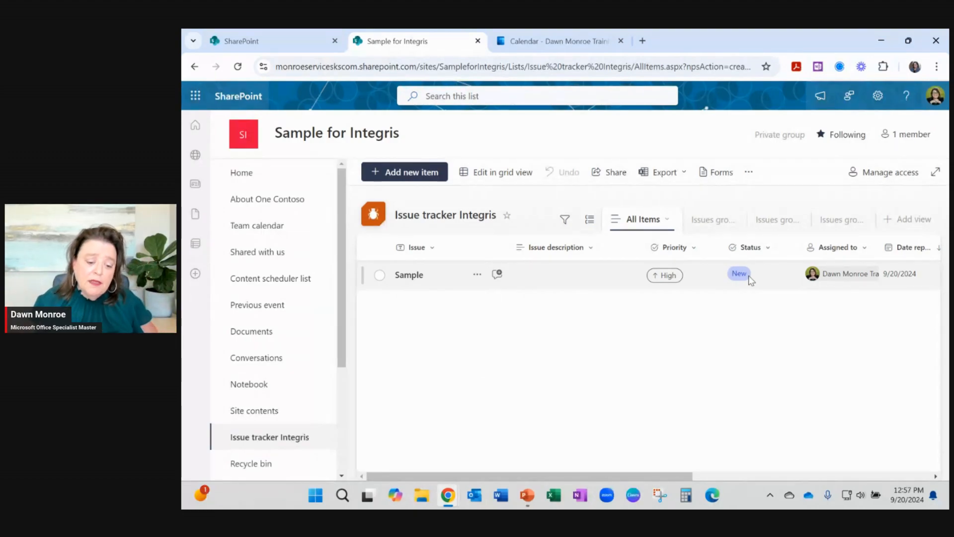
click(427, 253)
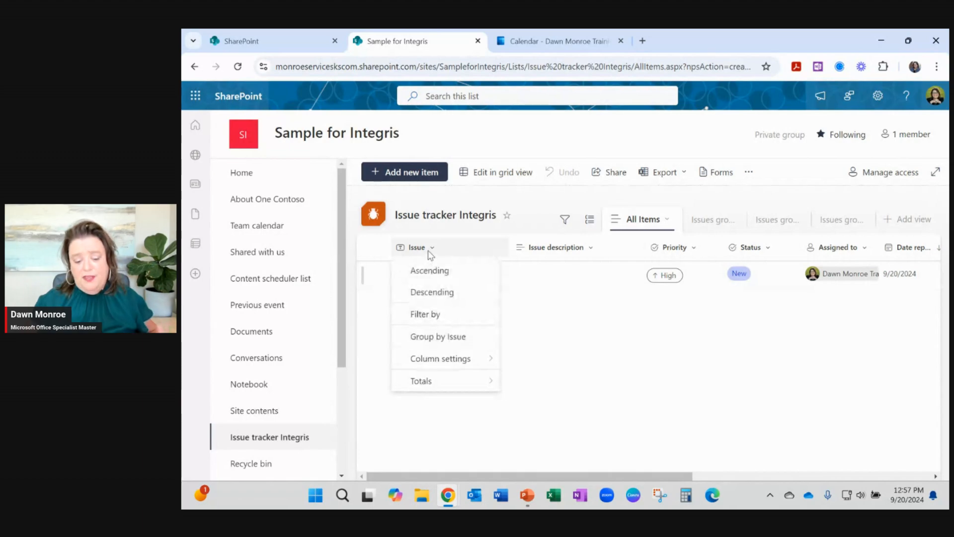
click(428, 252)
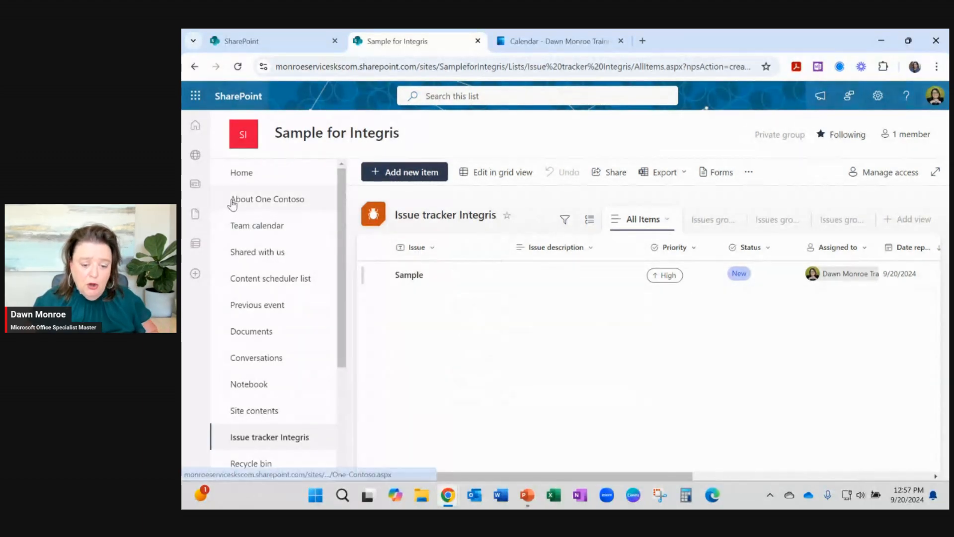
- Return to the site's home page and create a blank list named "another sample", shown in the site navigation
click(252, 177)
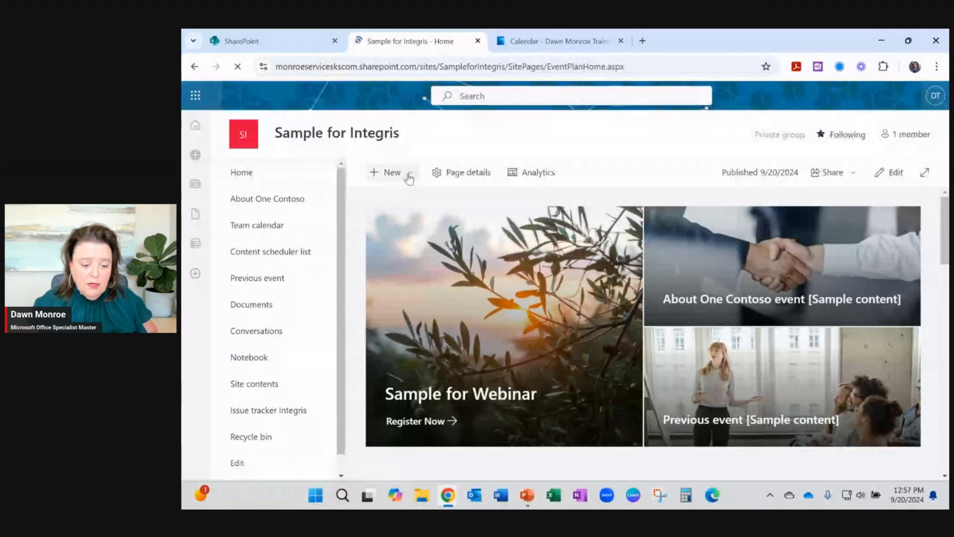
click(395, 177)
click(389, 207)
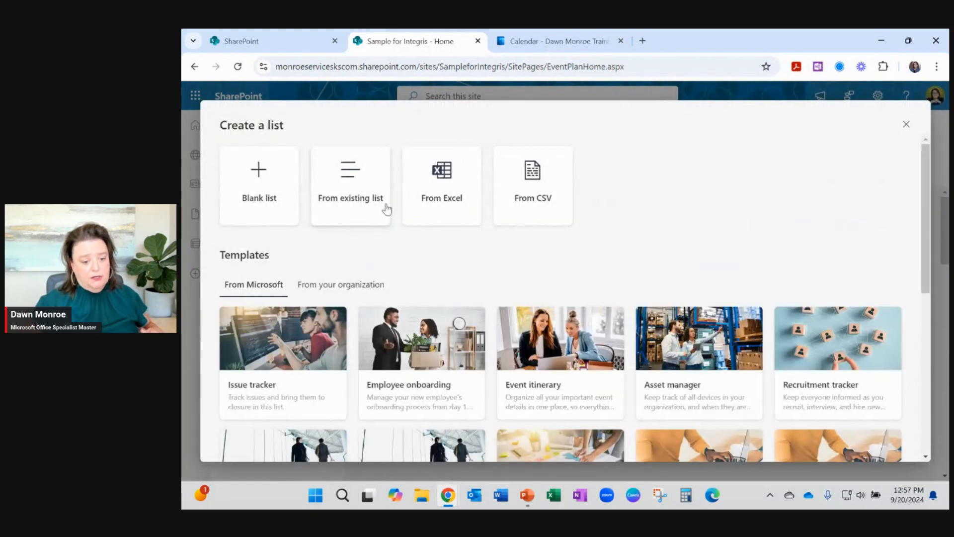
click(260, 205)
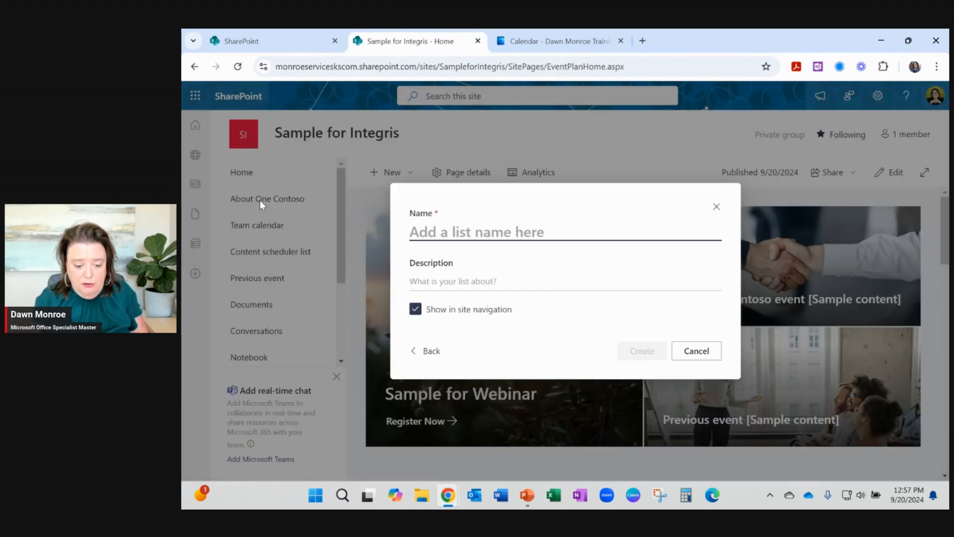
text(another sample)
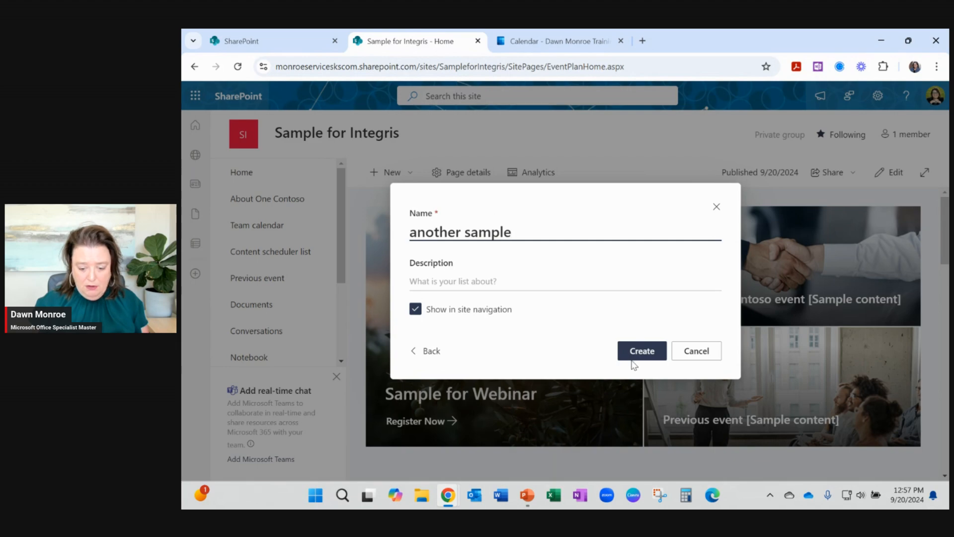
click(647, 353)
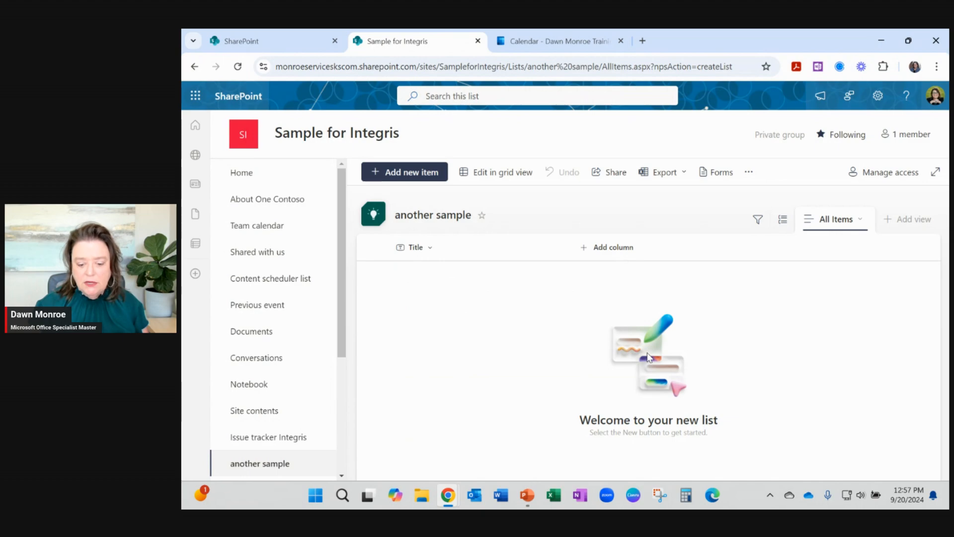
- Add a Date and time column named "Date Received" to the "another sample" list
click(609, 252)
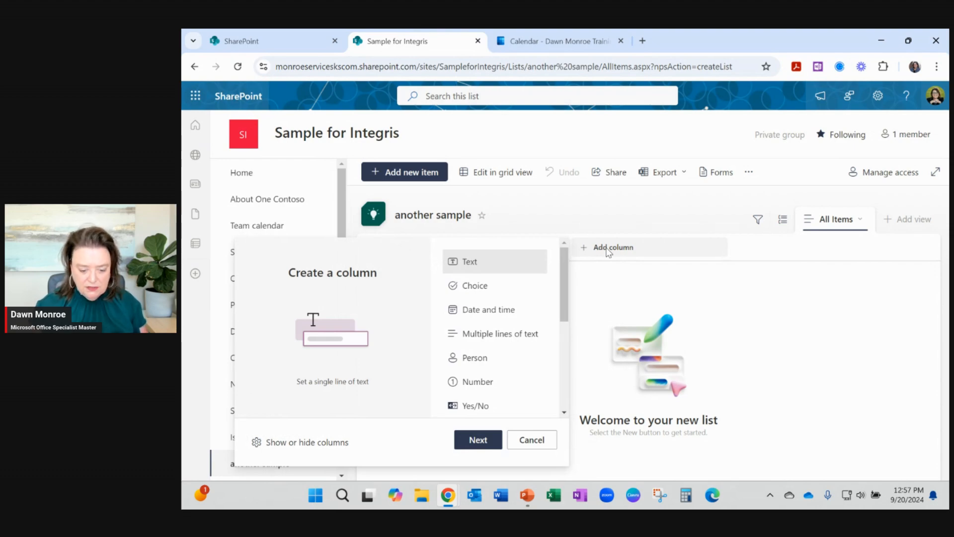
click(503, 310)
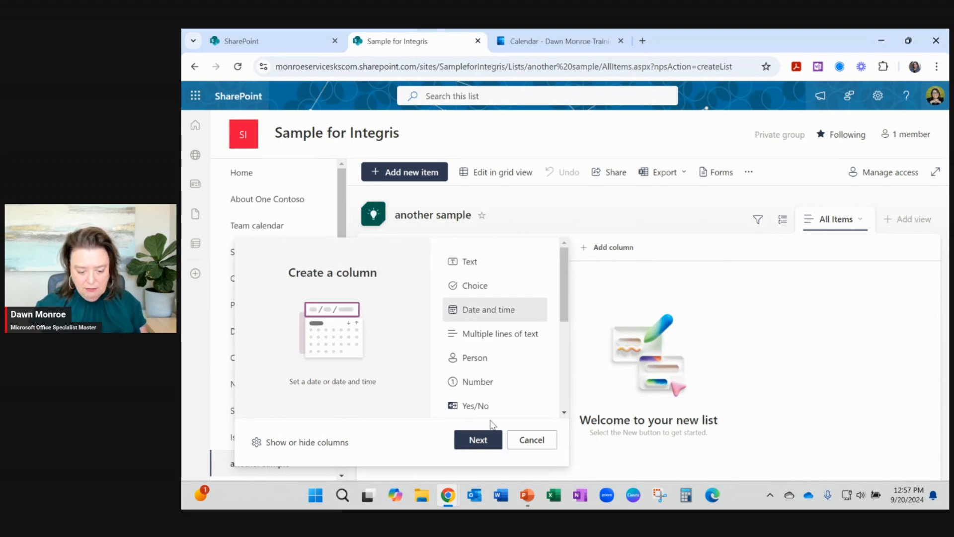
click(478, 440)
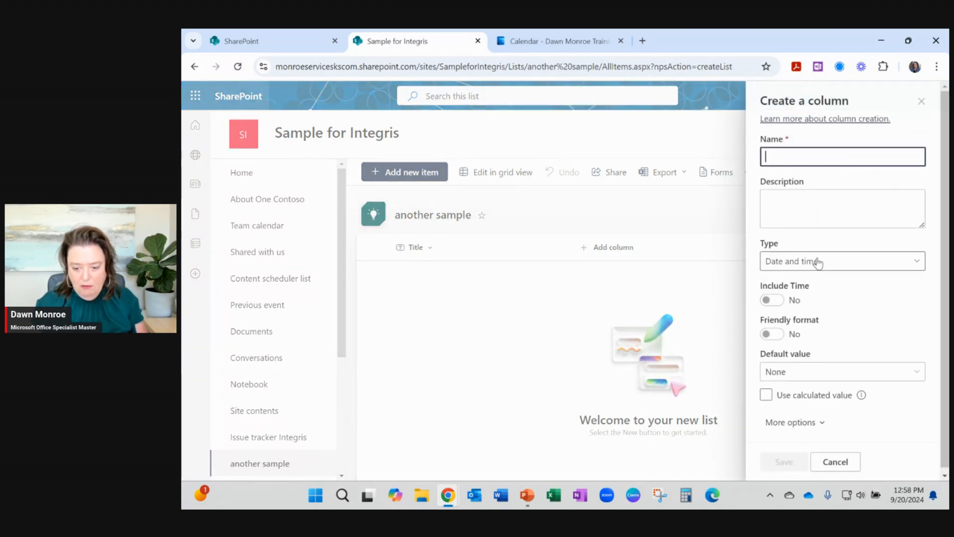
text(Dat)
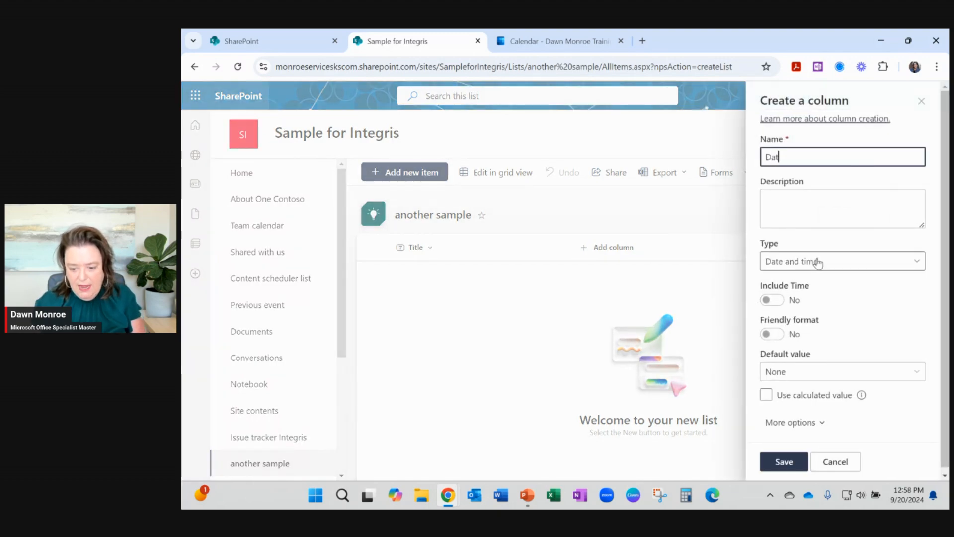
text(e Receied)
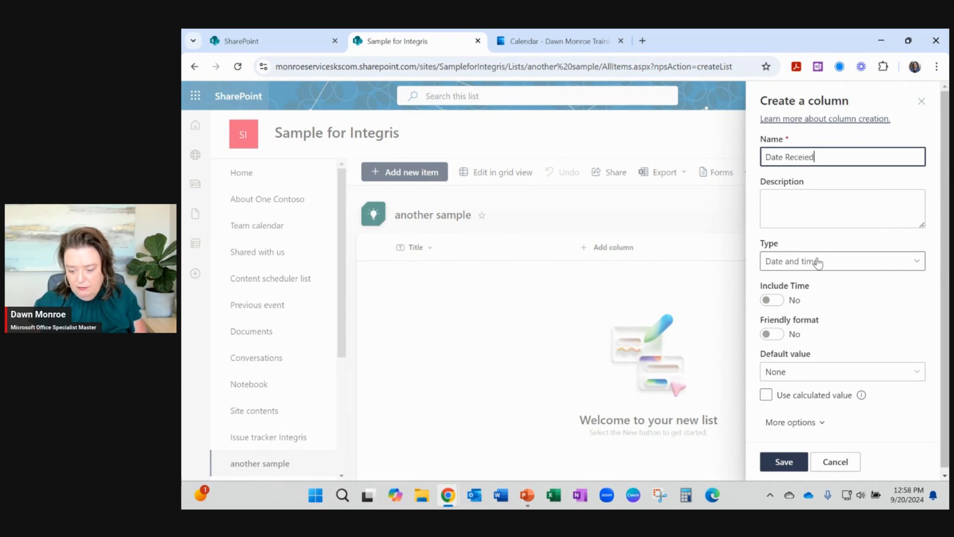
key(BackSpace)
key(BackSpace)
text(ved)
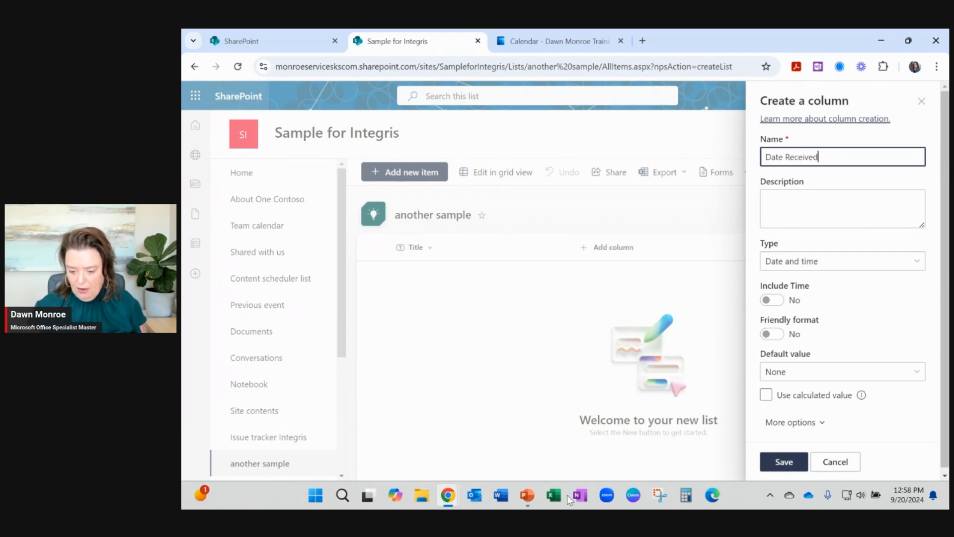
click(784, 462)
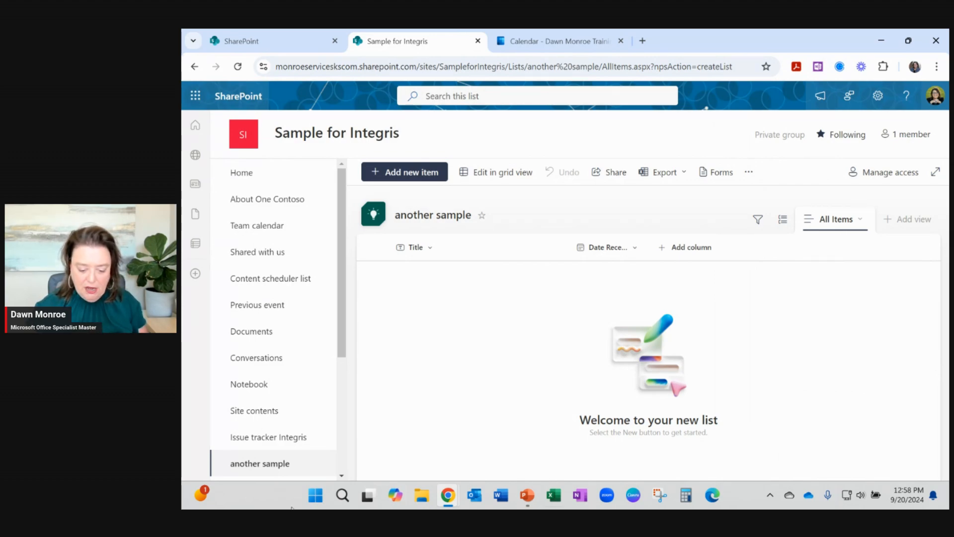
- Switch to the PowerPoint slide show and advance from "Manage Your List" to the "More on Lists" slide
mouse_move(528, 497)
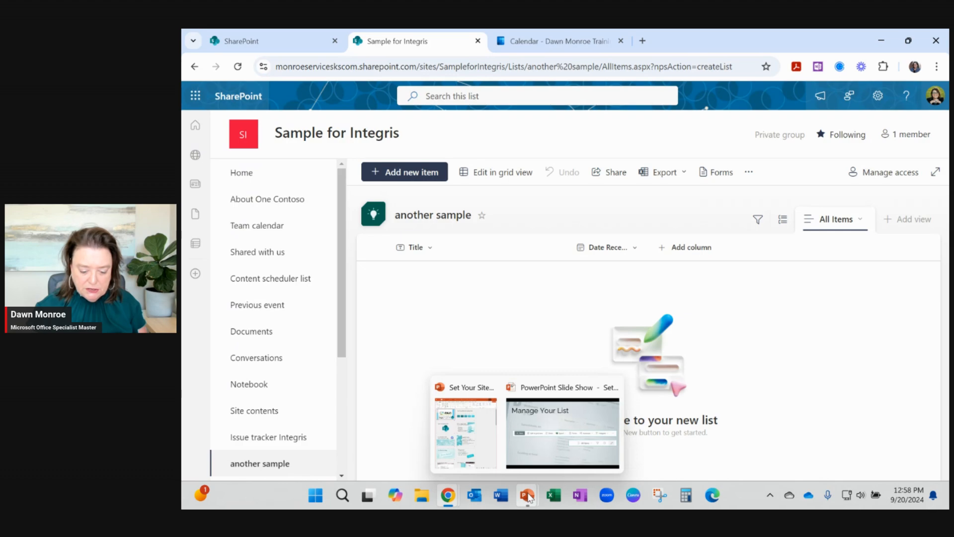
click(535, 447)
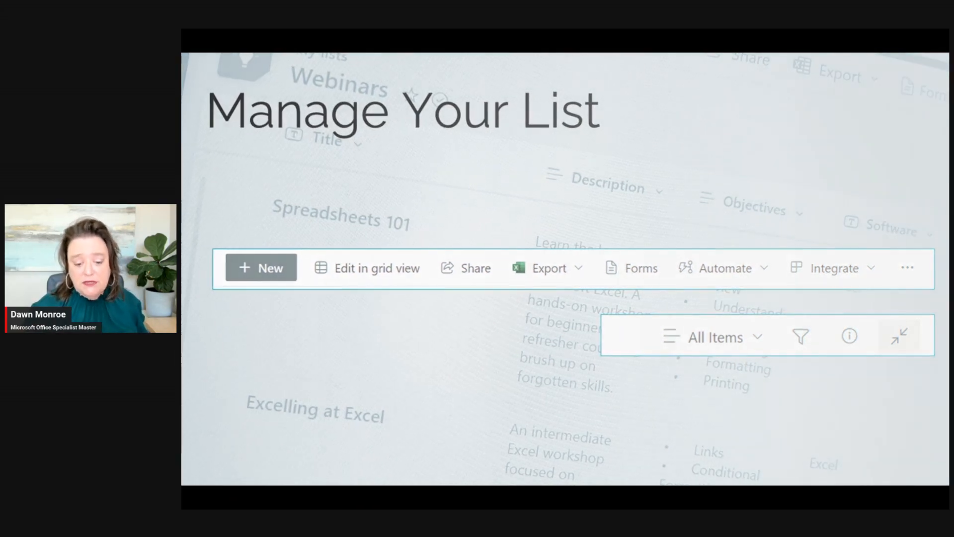
key(Right)
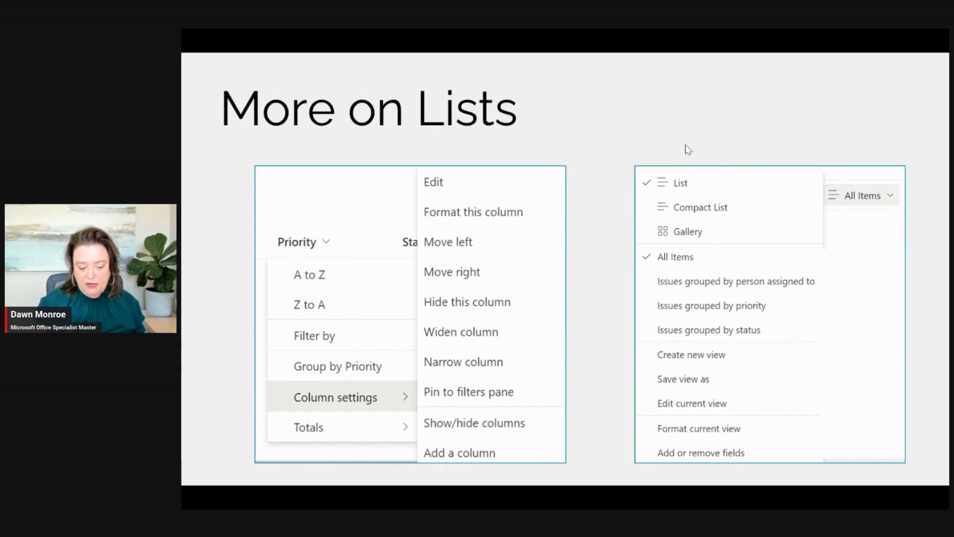
- Advance the slide show past the "More on Lists" slide
key(Right)
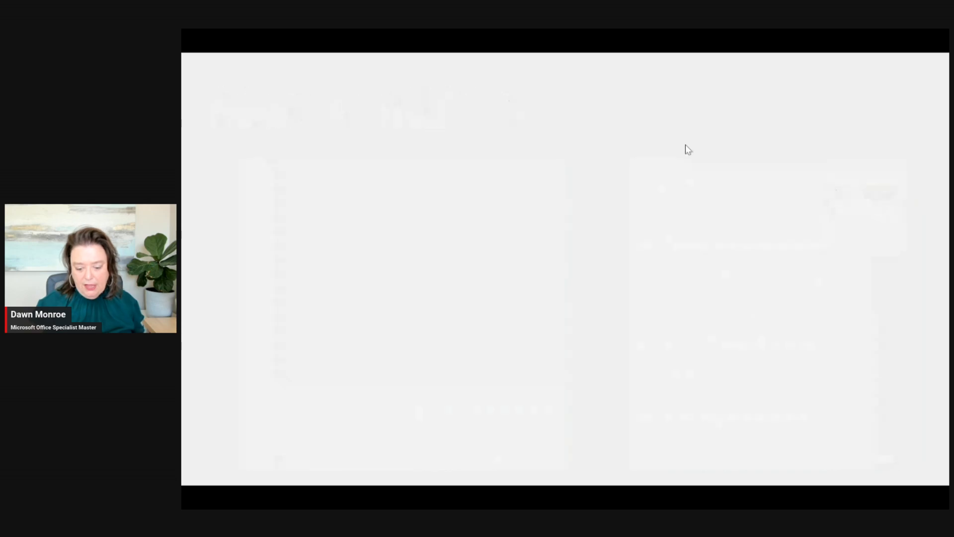
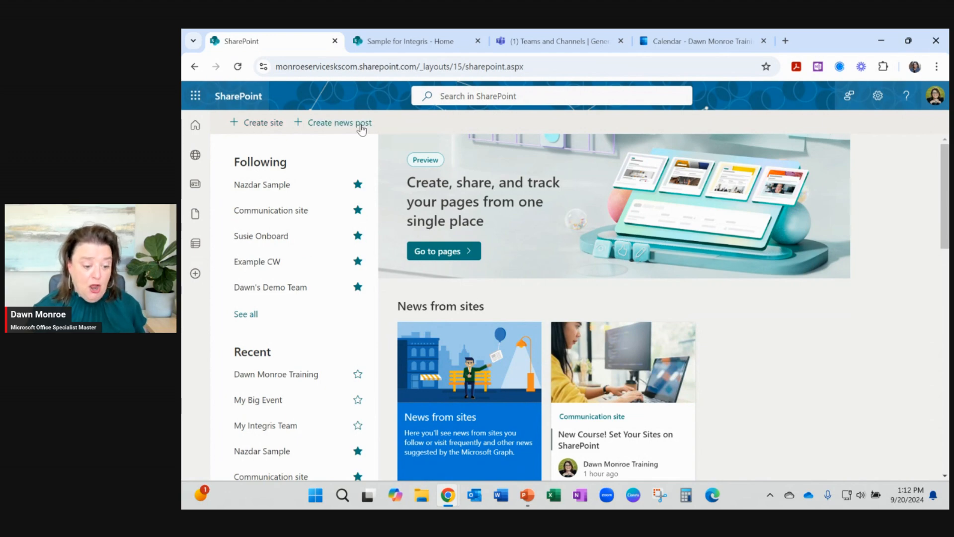
- In SharePoint, view the site types offered for a new site, close the setup without creating one, and return to the slide show
click(252, 124)
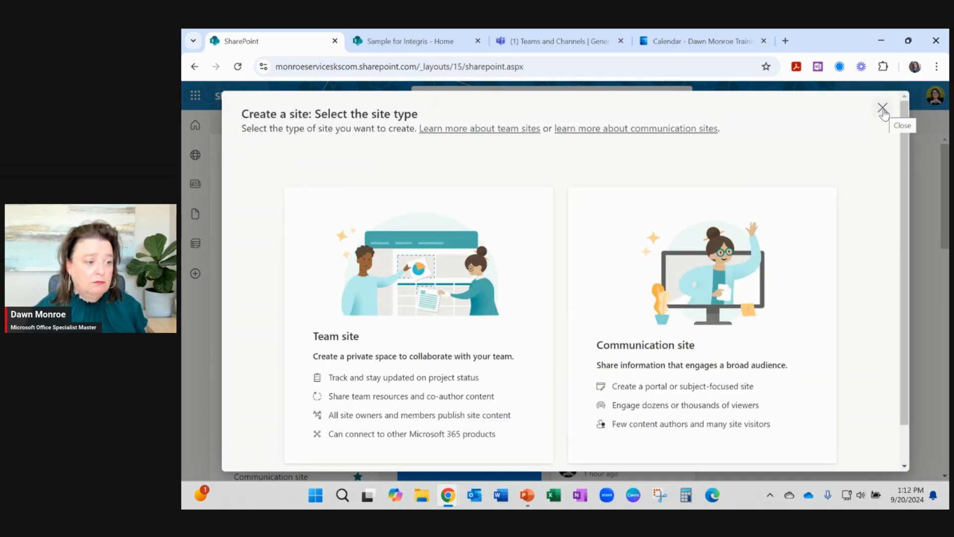
click(883, 108)
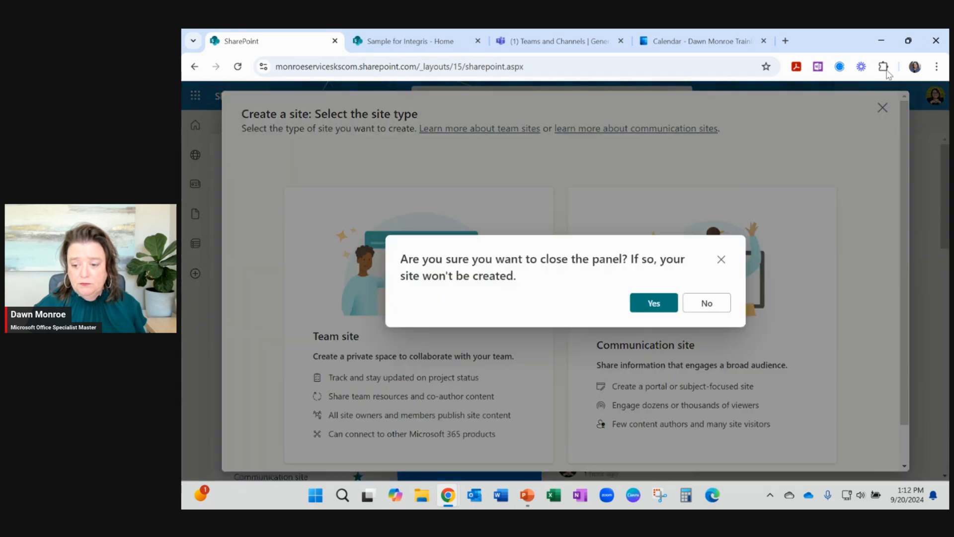
click(653, 303)
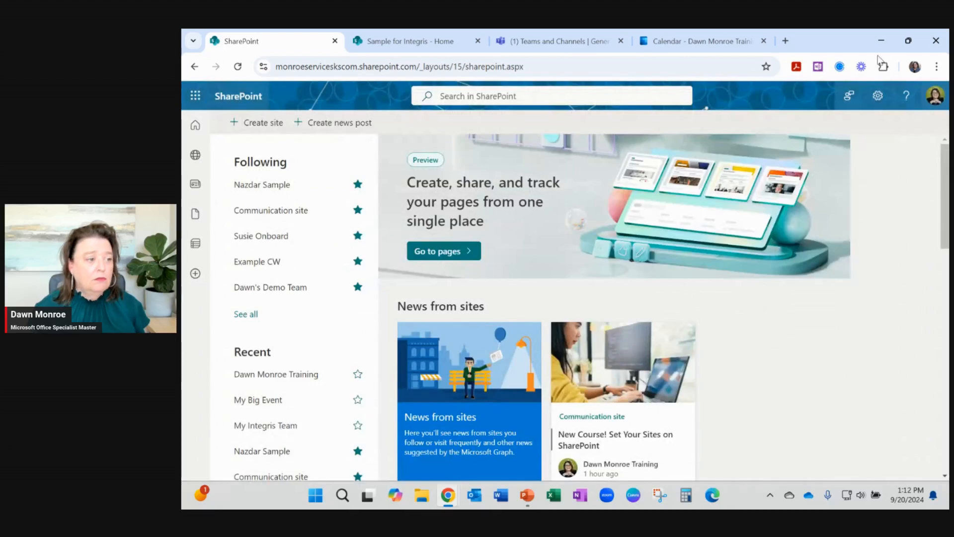
click(880, 40)
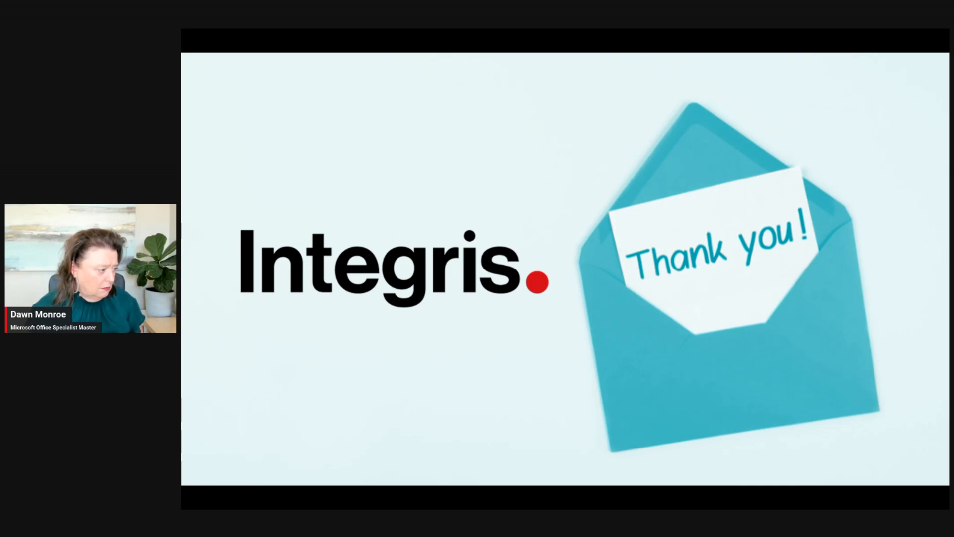
- Switch back to SharePoint, review the email notification settings, and return to the start page
key(alt+Tab)
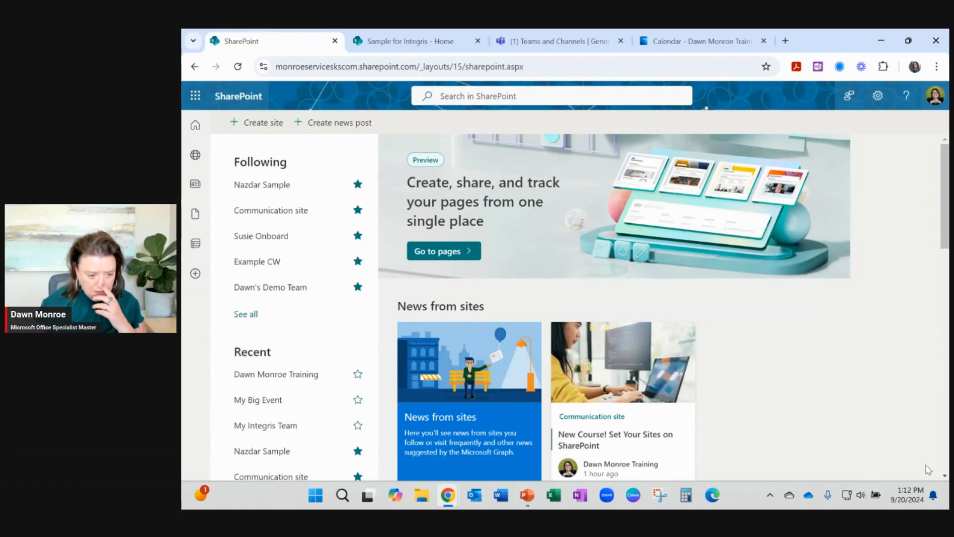
click(880, 97)
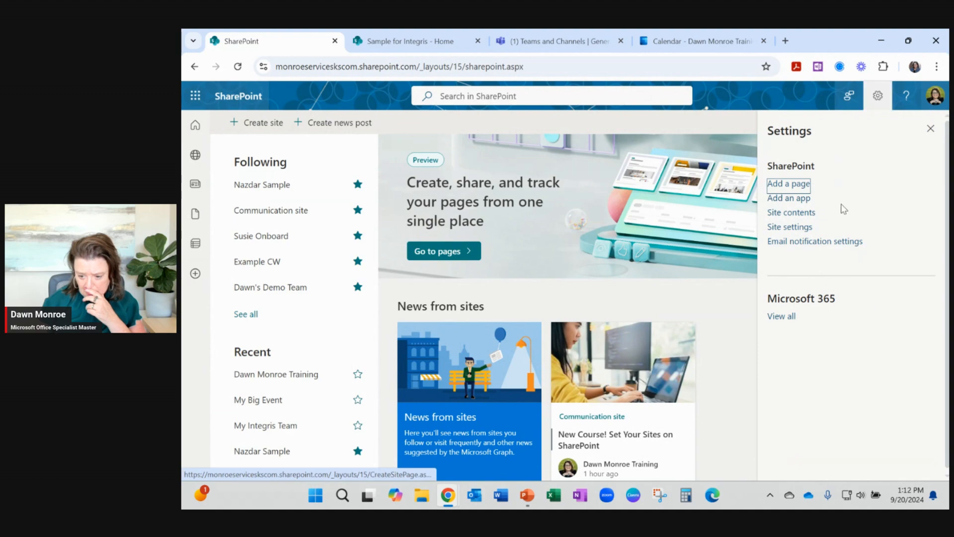
click(813, 243)
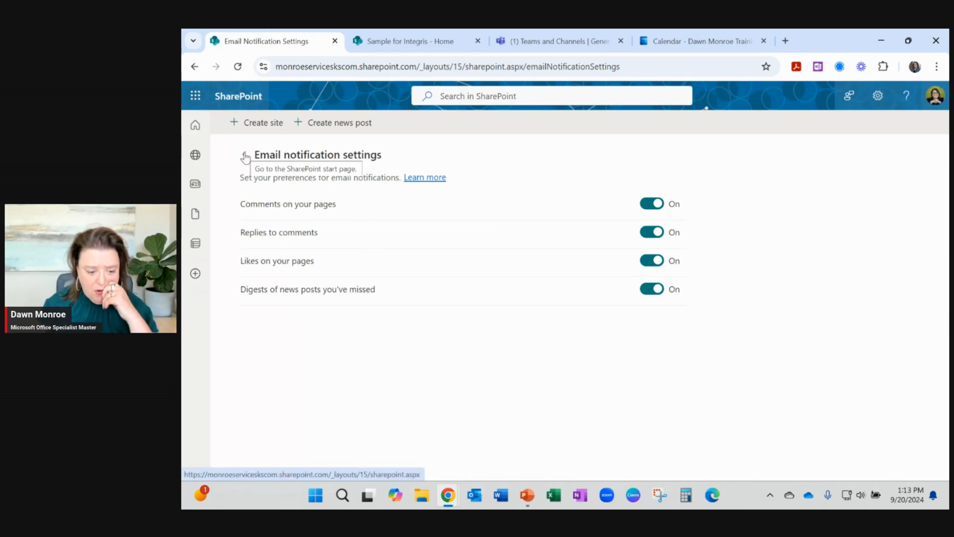
click(246, 158)
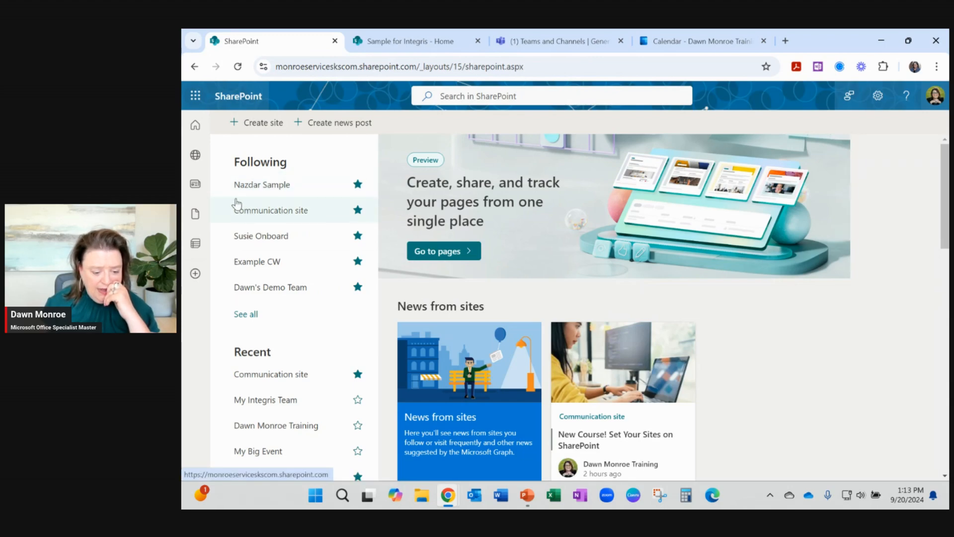
- Go to the Sample for Integris site and view the sharing form for its home page, closing it without sending
click(428, 39)
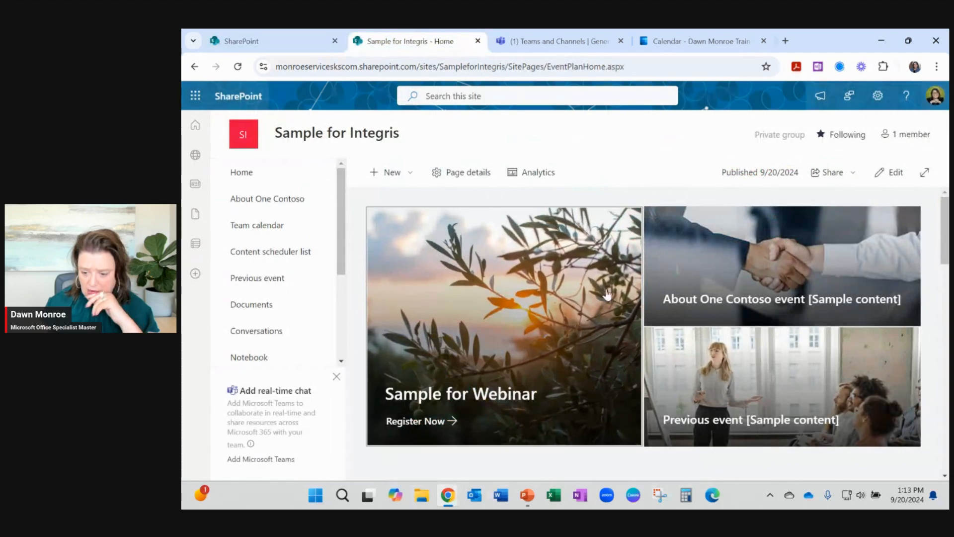
click(855, 174)
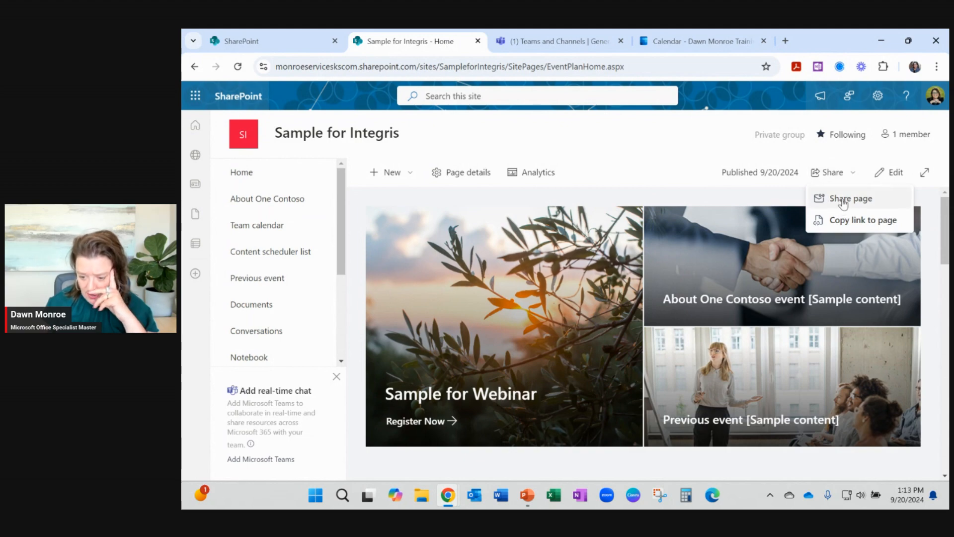
click(843, 199)
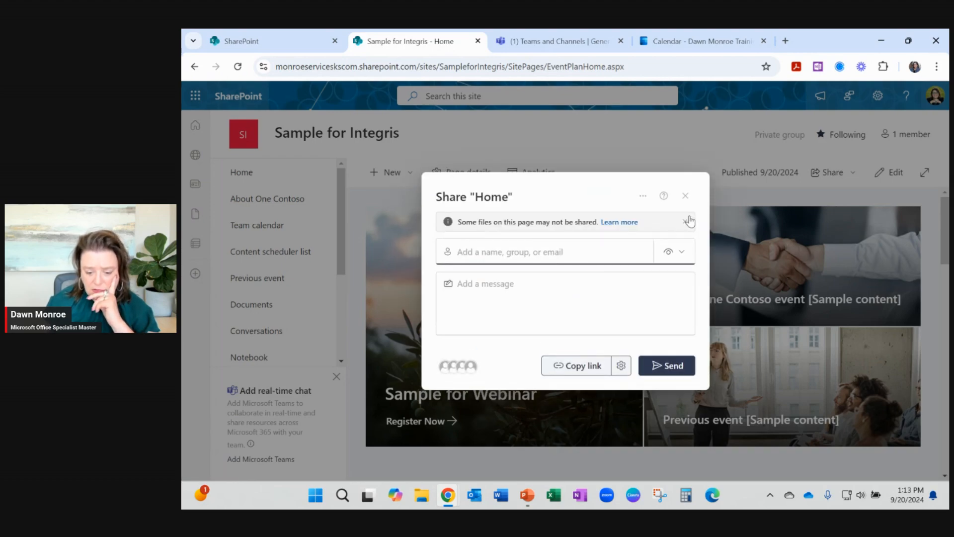
click(685, 196)
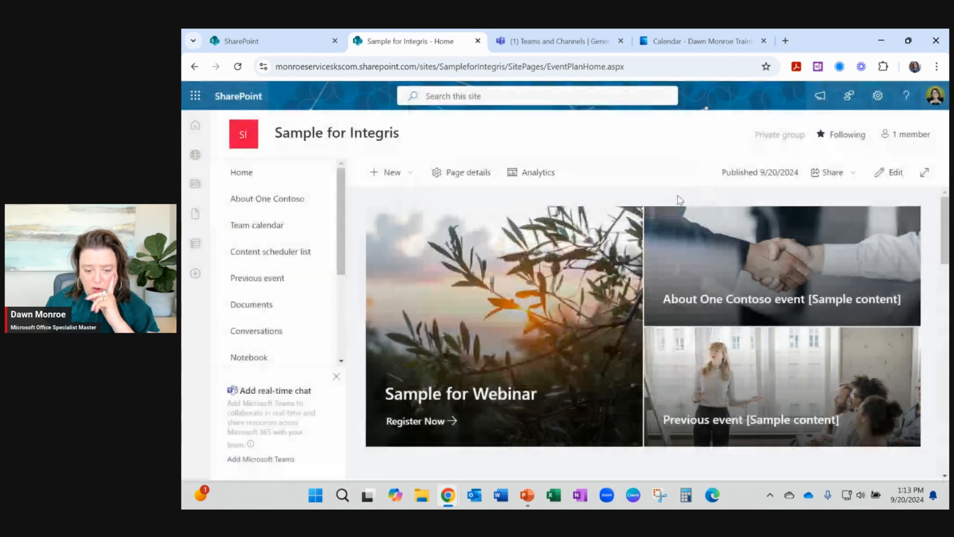
- Review the home page's details, open the help article about page properties, and return to the site
click(471, 174)
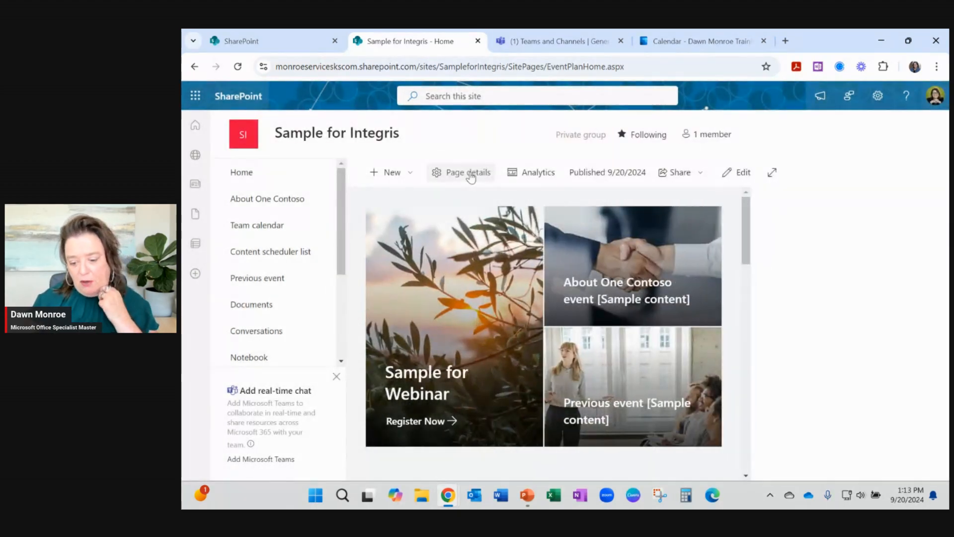
scroll(805, 391, down, 2)
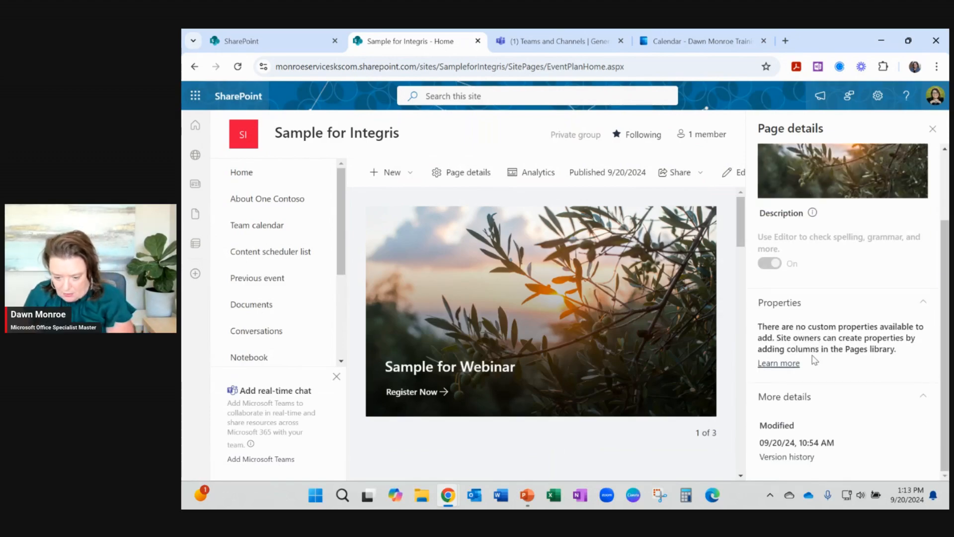
click(788, 364)
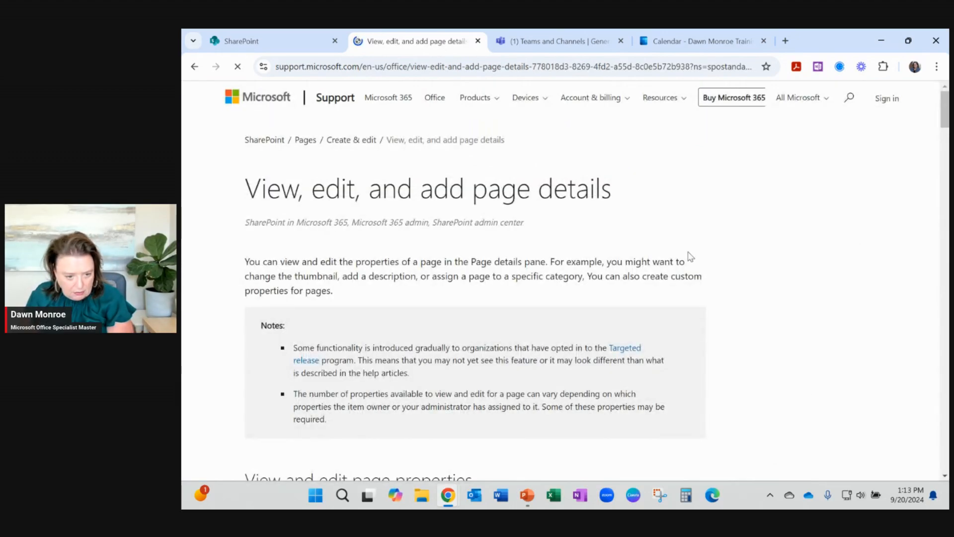
click(194, 67)
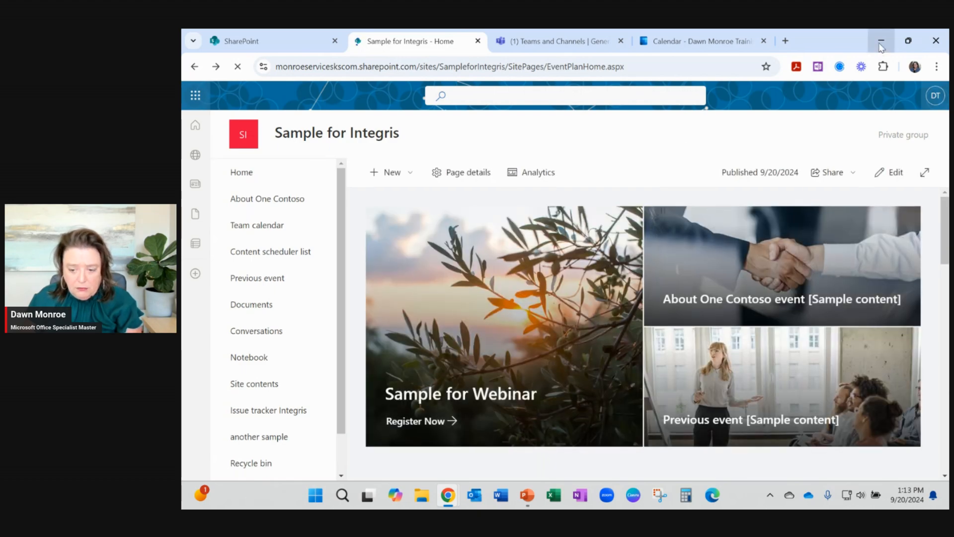
- Check the home page's sharing choices again and look through the links in the site navigation
click(854, 174)
click(854, 174)
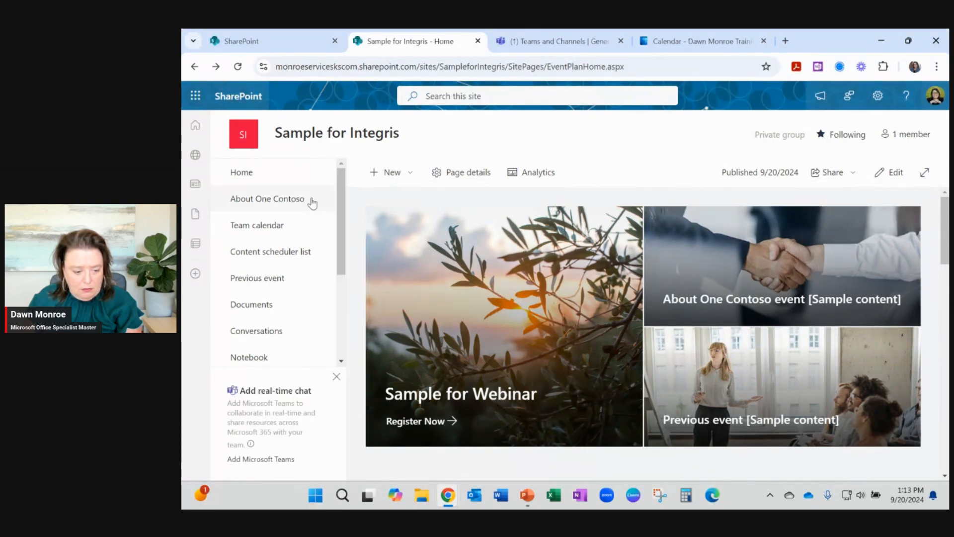
scroll(267, 250, down, 3)
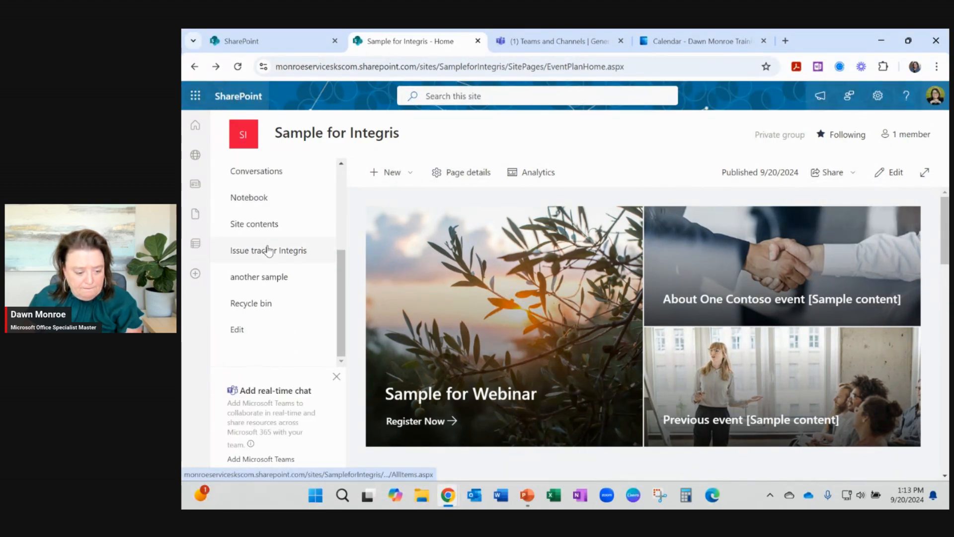
scroll(269, 250, up, 3)
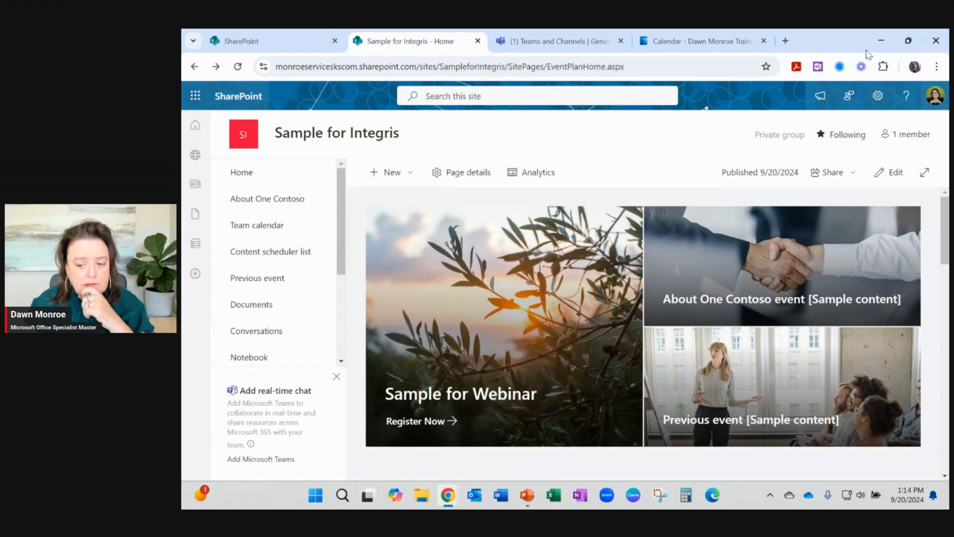
- Put the home page in edit mode and examine its page details, including the description, properties and more details sections
click(893, 174)
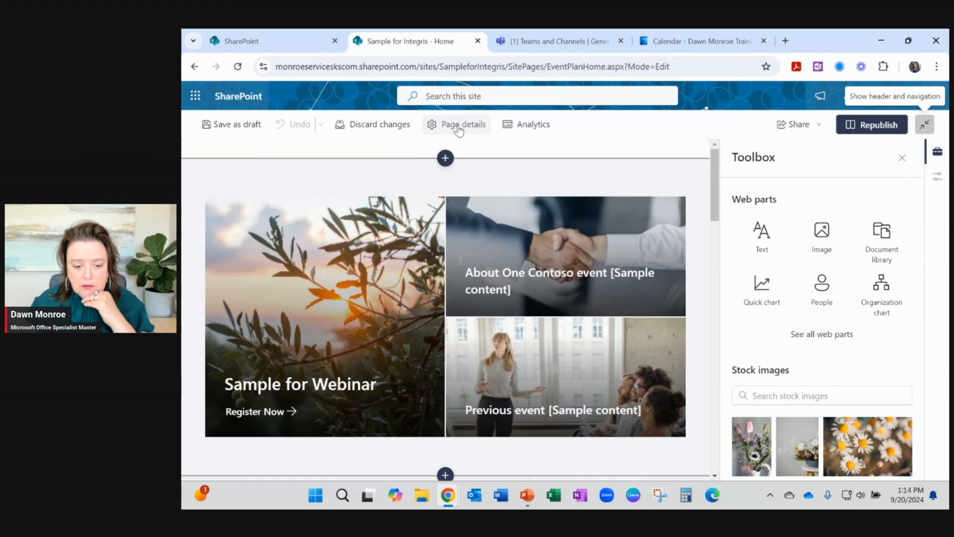
click(459, 127)
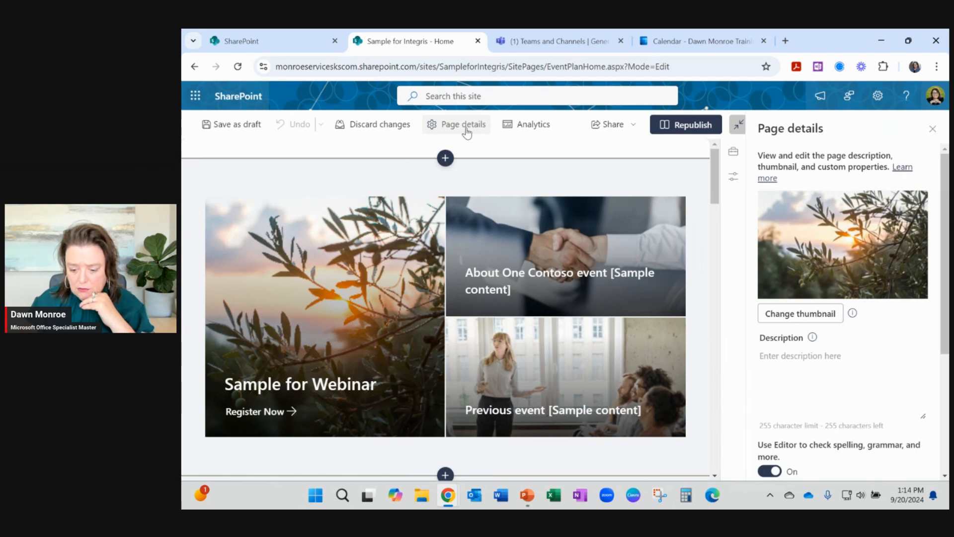
scroll(844, 355, down, 4)
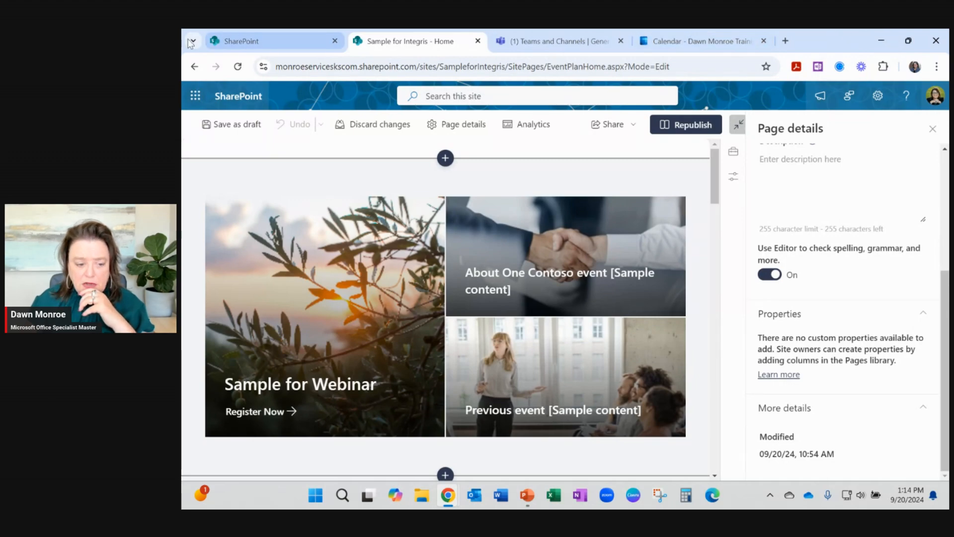
- Return to the SharePoint start page and switch to the PowerPoint "Thank you!" slide
click(253, 39)
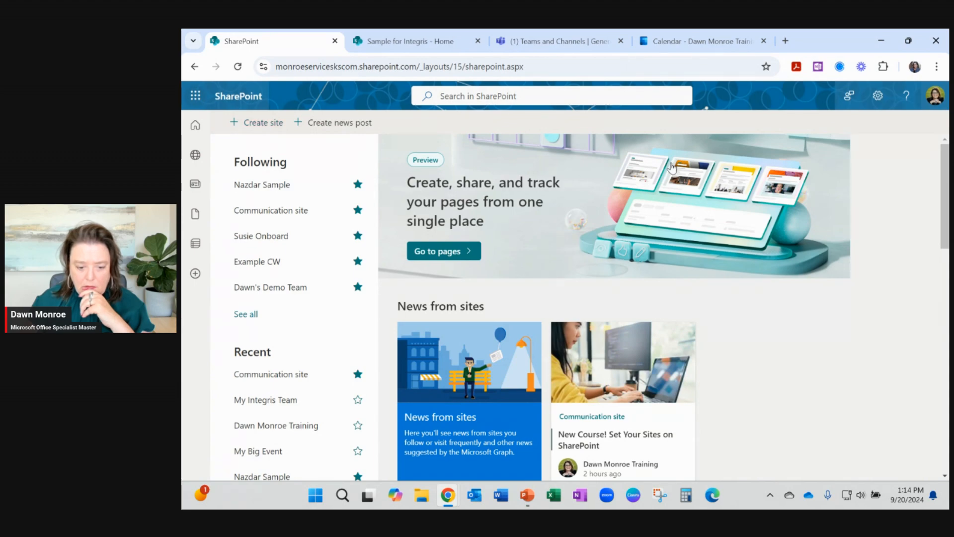
click(882, 41)
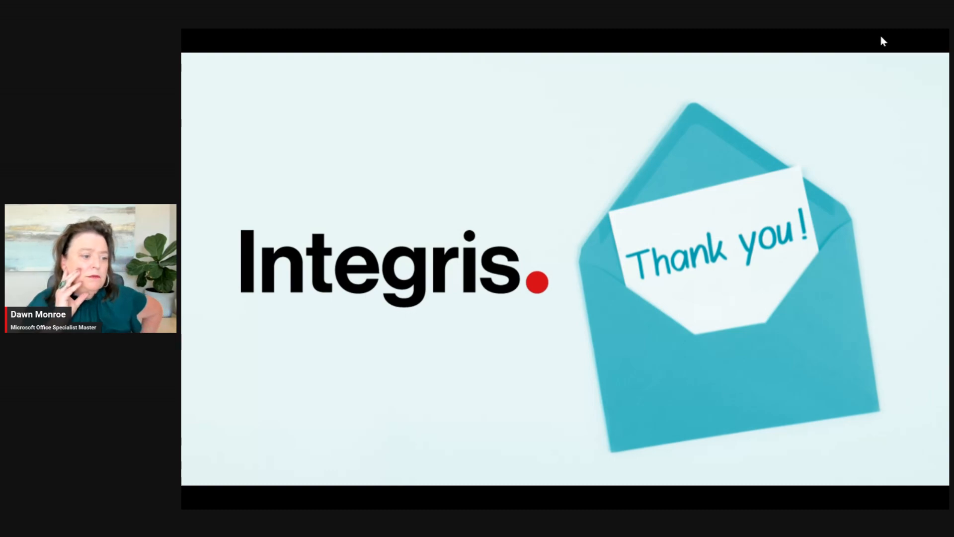
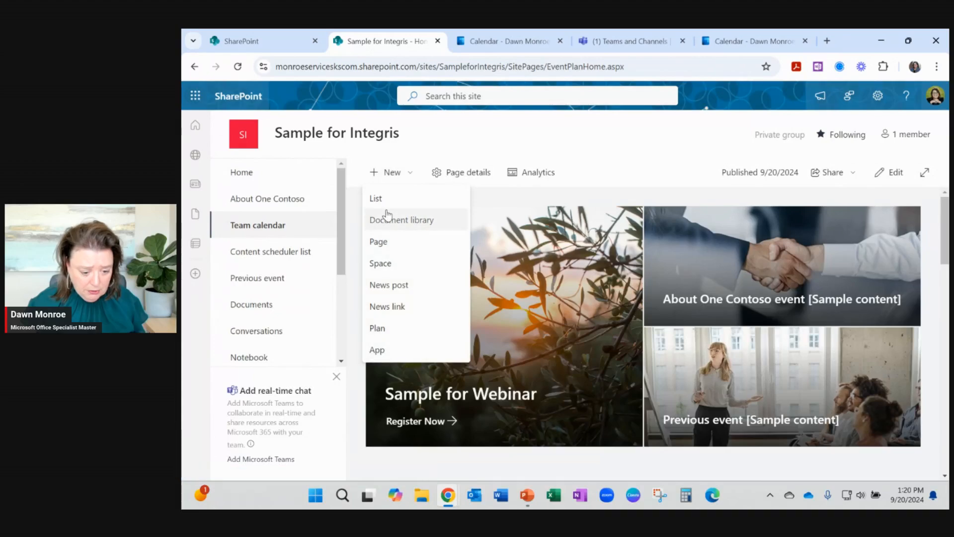
- On the Sample for Integris site, examine which sites and lists can serve as templates for a new list, and close without creating one
click(384, 199)
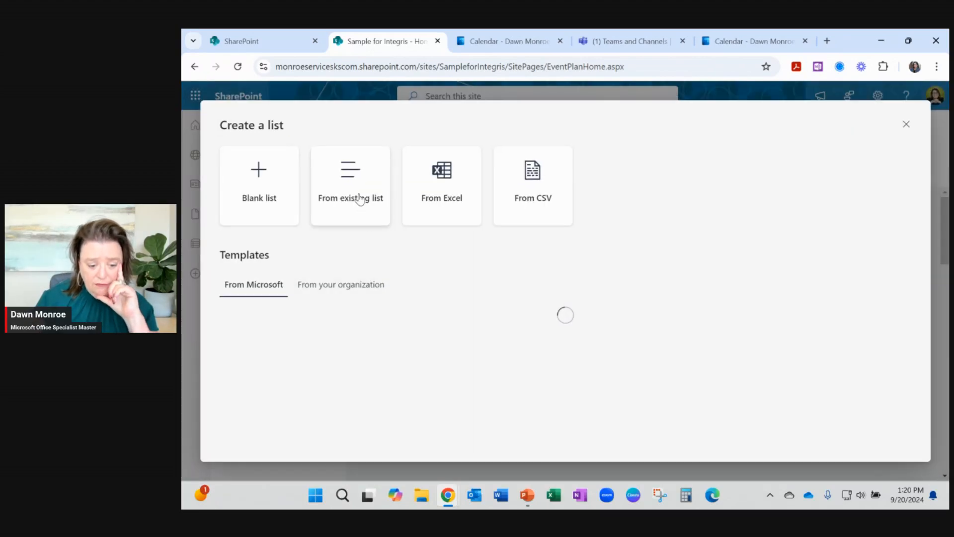
click(359, 199)
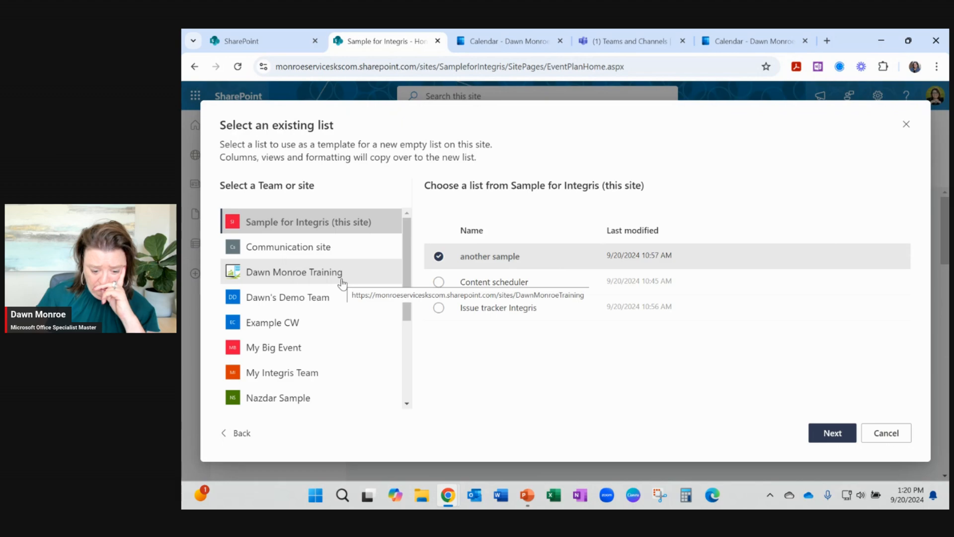
scroll(341, 285, down, 3)
scroll(342, 286, up, 5)
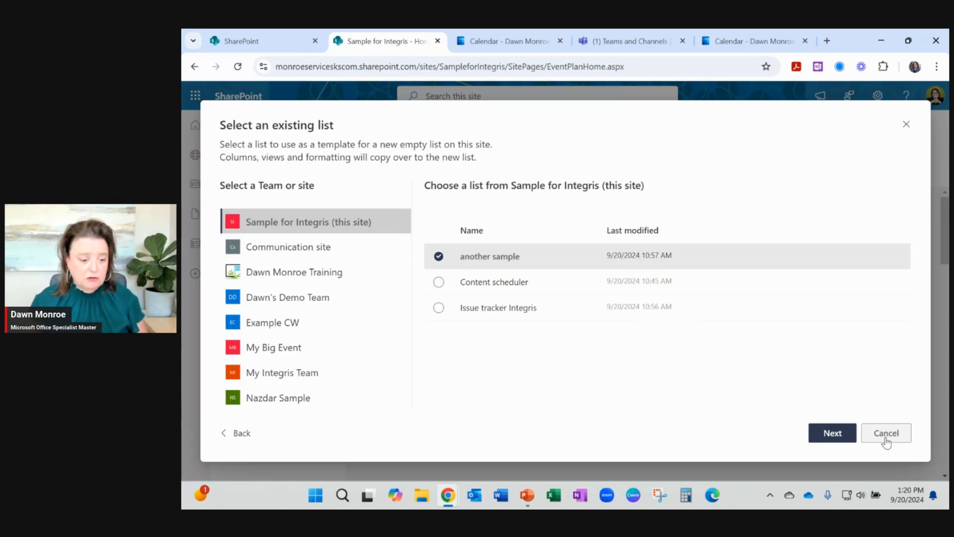
click(907, 127)
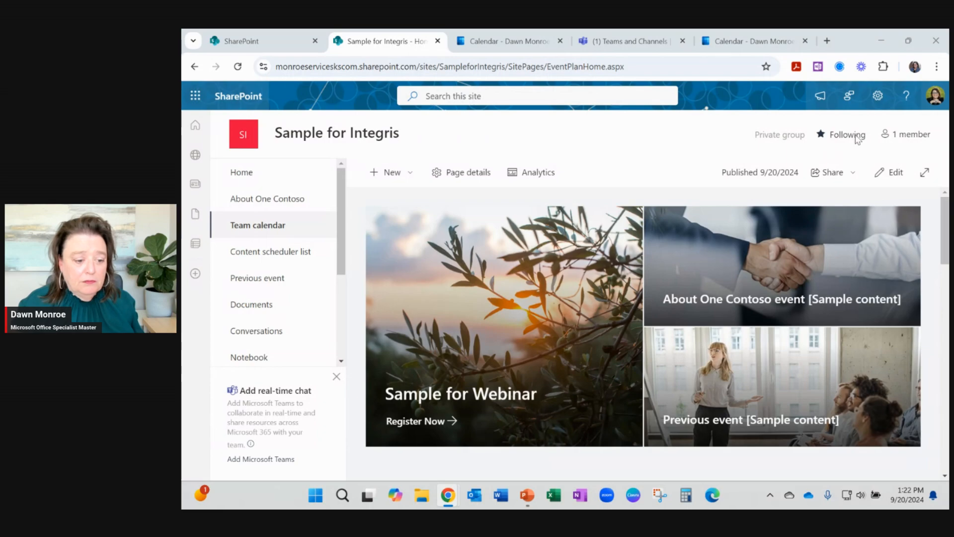
- Return to the SharePoint start page and look through its frequent sites and featured links
click(252, 32)
scroll(610, 397, down, 8)
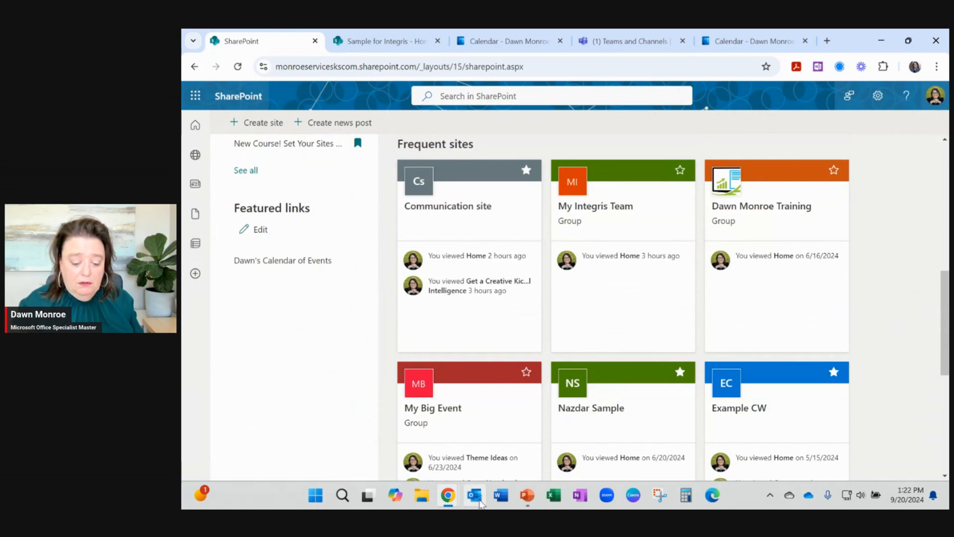
- Switch to the PowerPoint slide show and advance from the "Thank you!" slide to the presenter's website and certifications slide
mouse_move(526, 495)
click(536, 453)
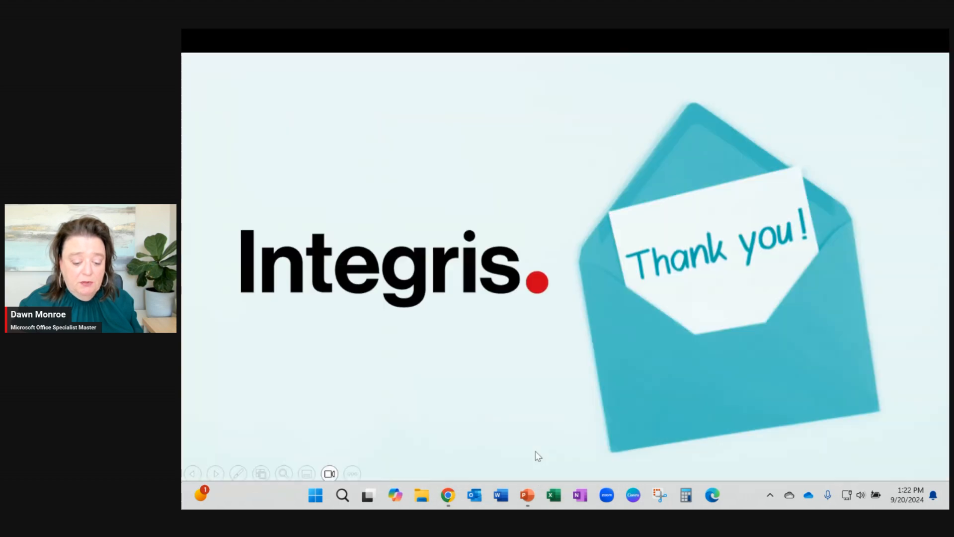
click(824, 408)
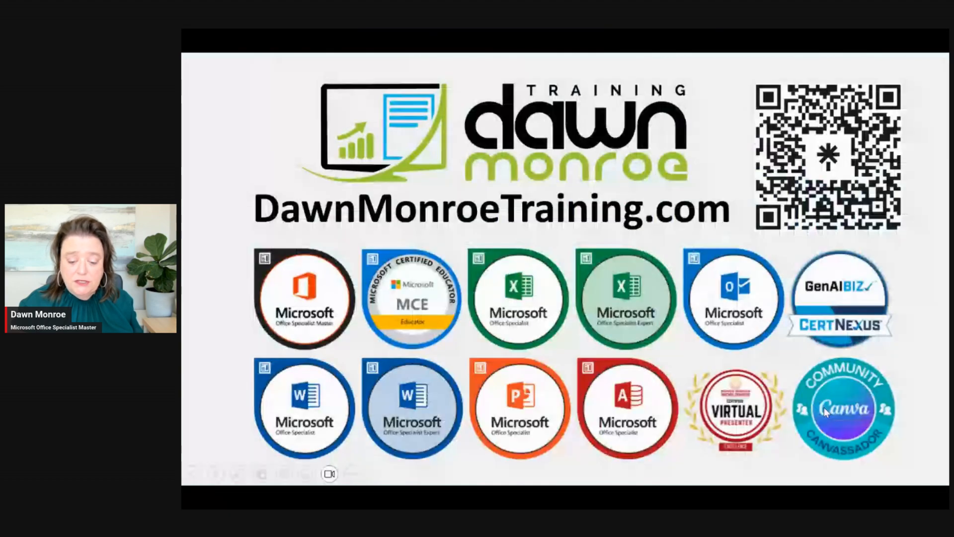